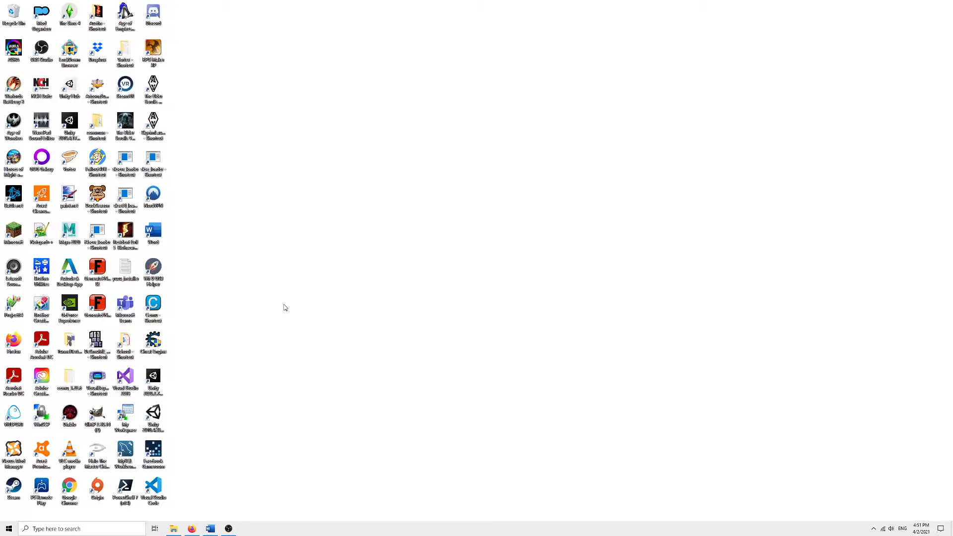
Open Project 1 from Unity Hub.
click(228, 530)
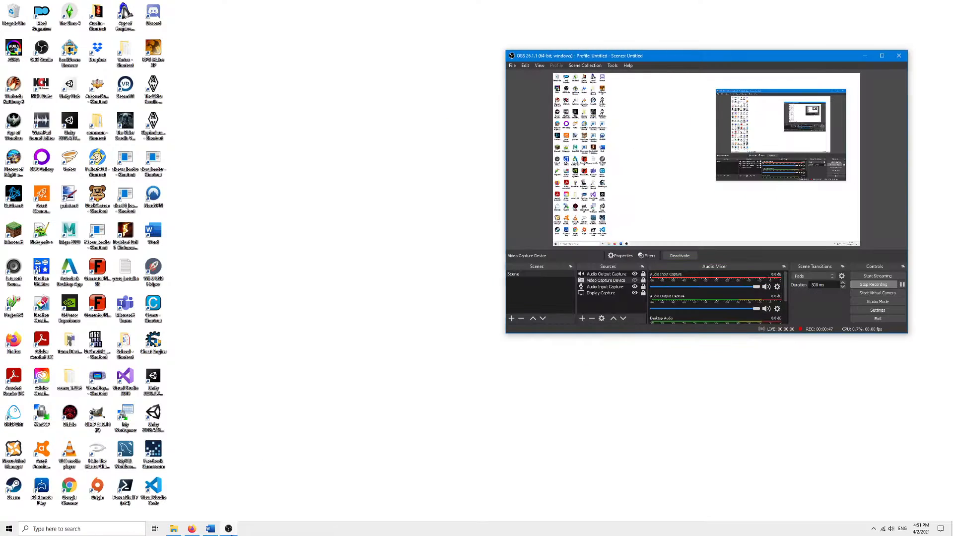
click(229, 529)
double_click(75, 86)
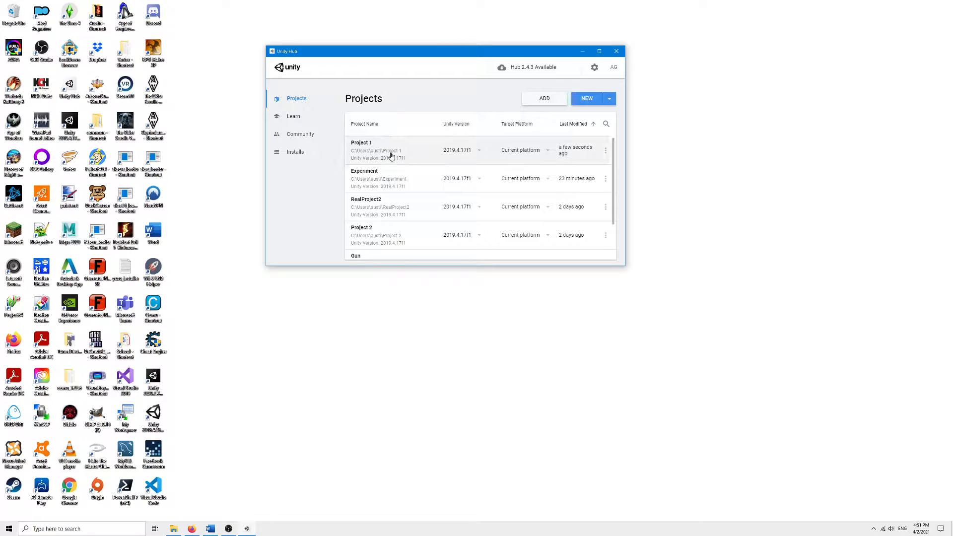
click(391, 157)
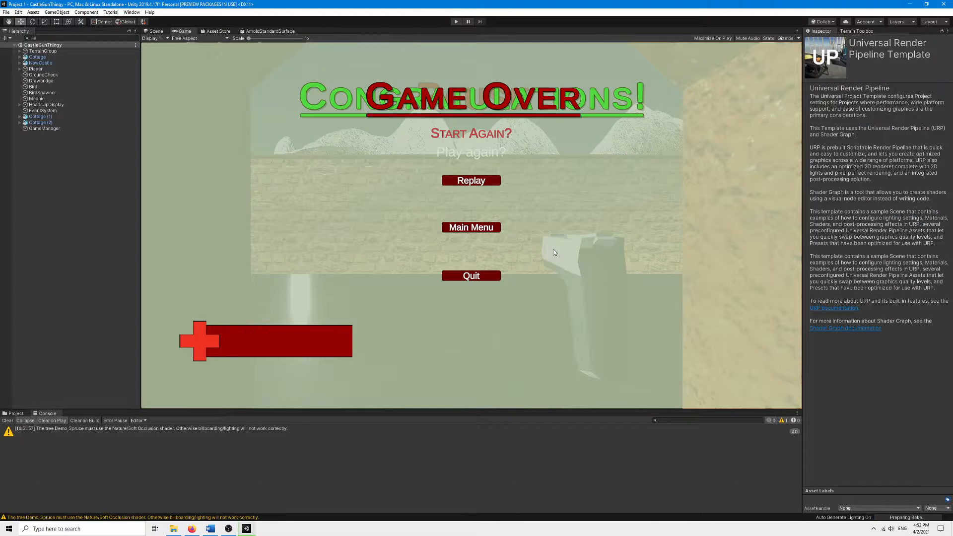
Start the game in play mode and move around the castle, shooting at targets.
click(155, 31)
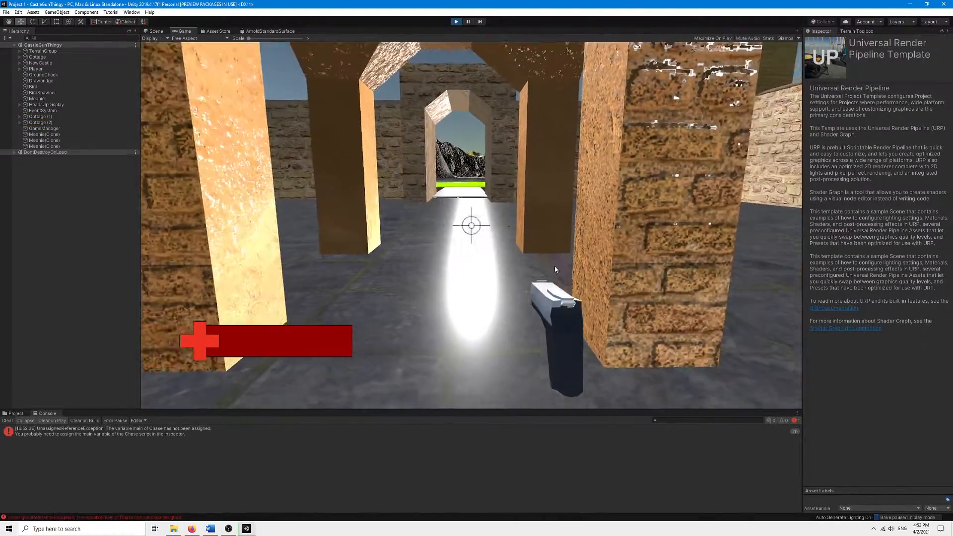
key(w)
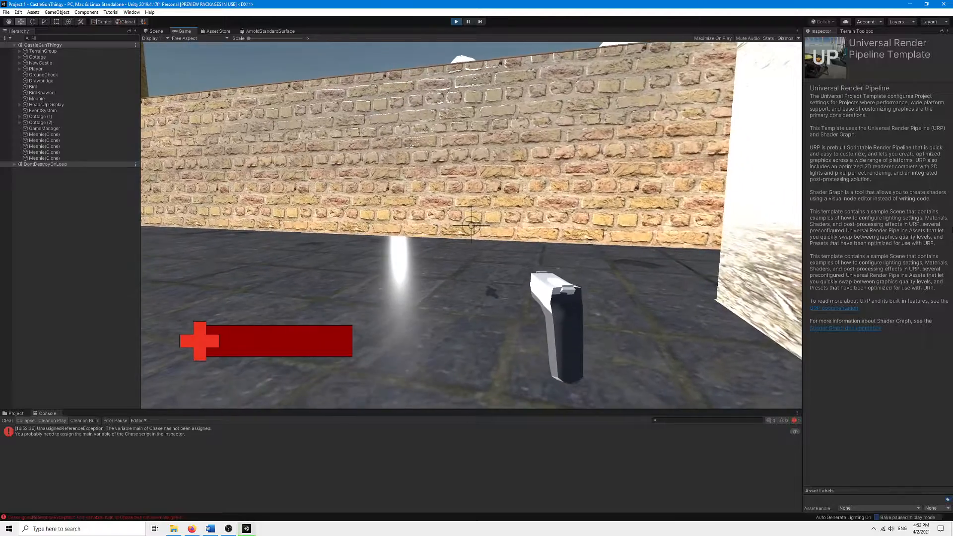
key(Escape)
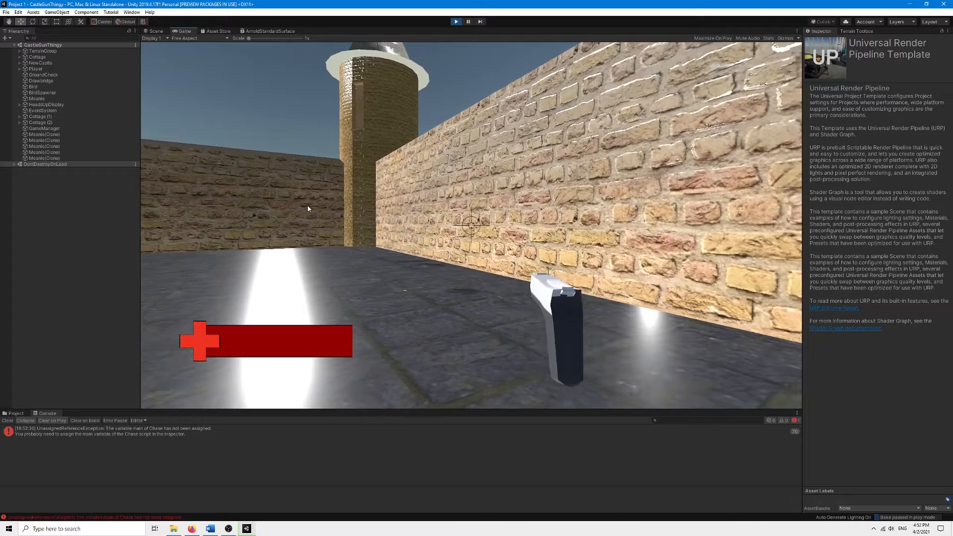
click(308, 206)
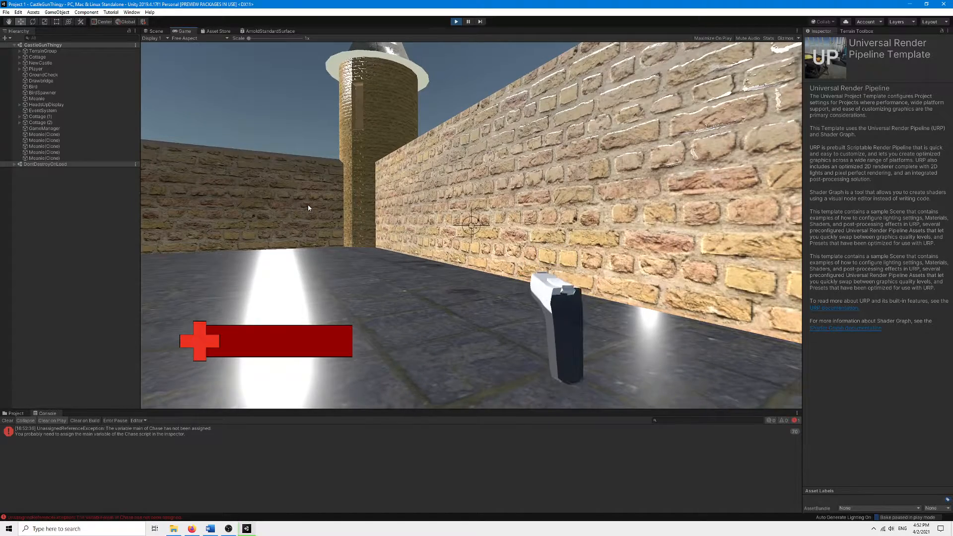
click(307, 204)
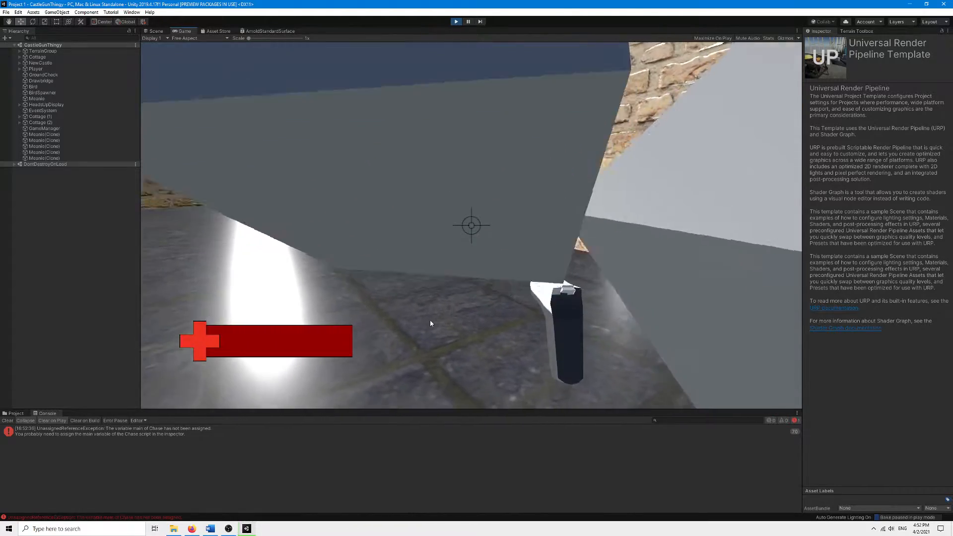
click(578, 317)
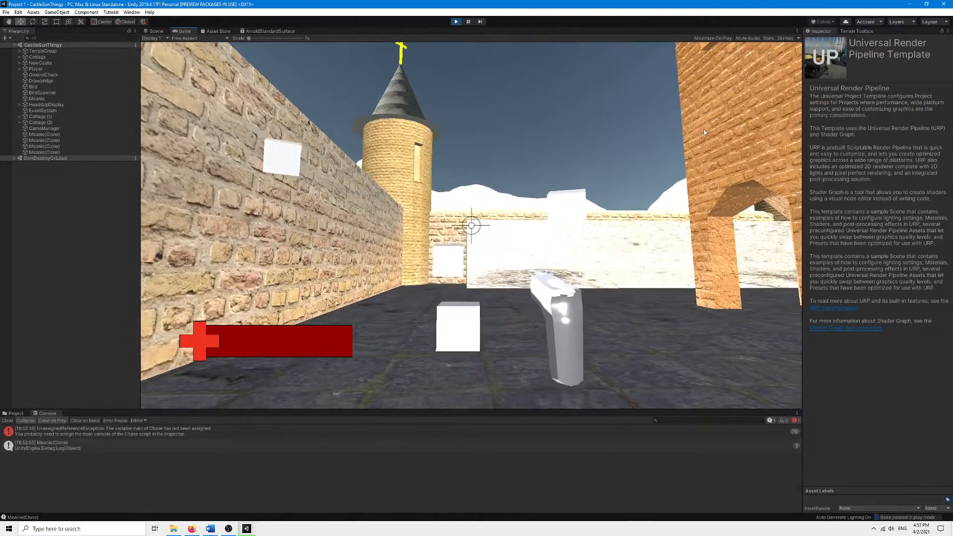
Walk through the castle courtyard and shoot at the white cube enemies.
key(w)
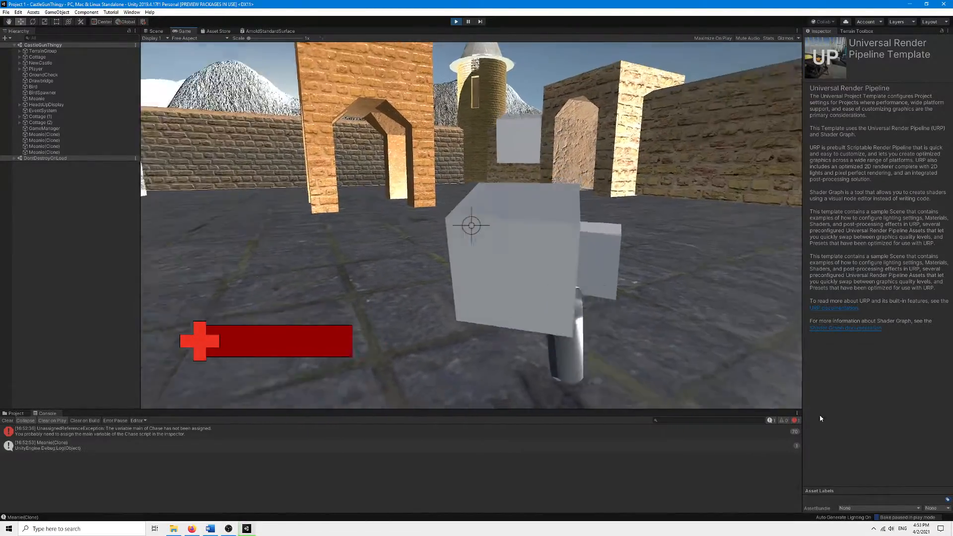
key(w)
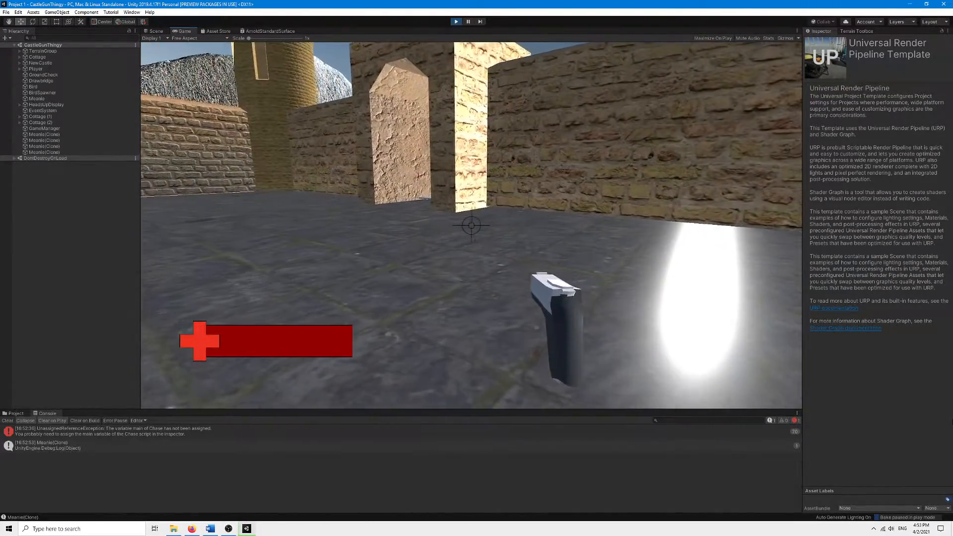
key(d)
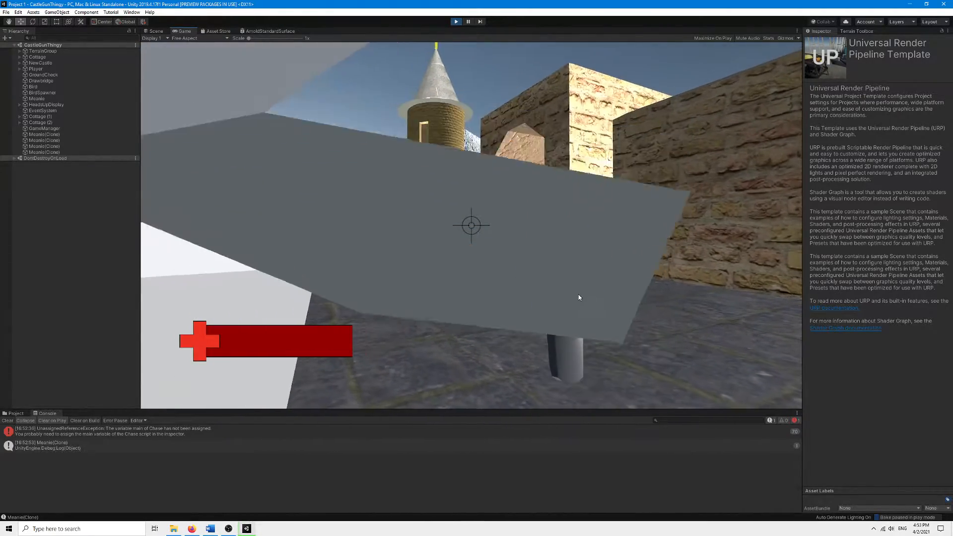
click(579, 295)
click(521, 301)
click(183, 340)
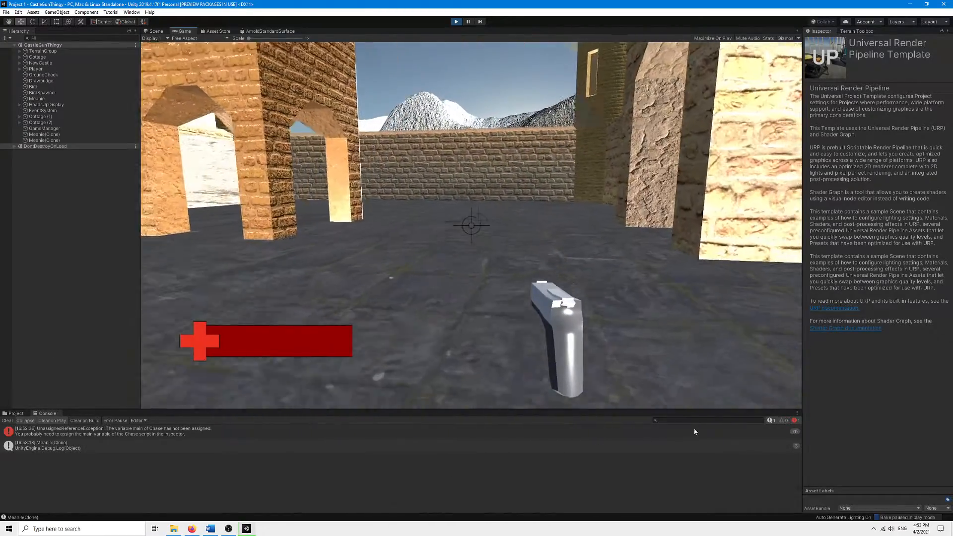
key(w)
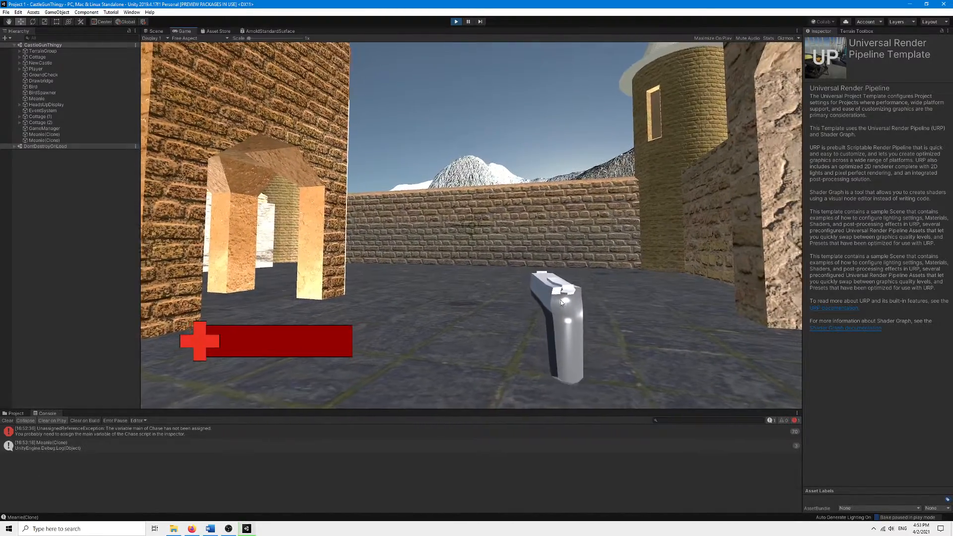
key(w)
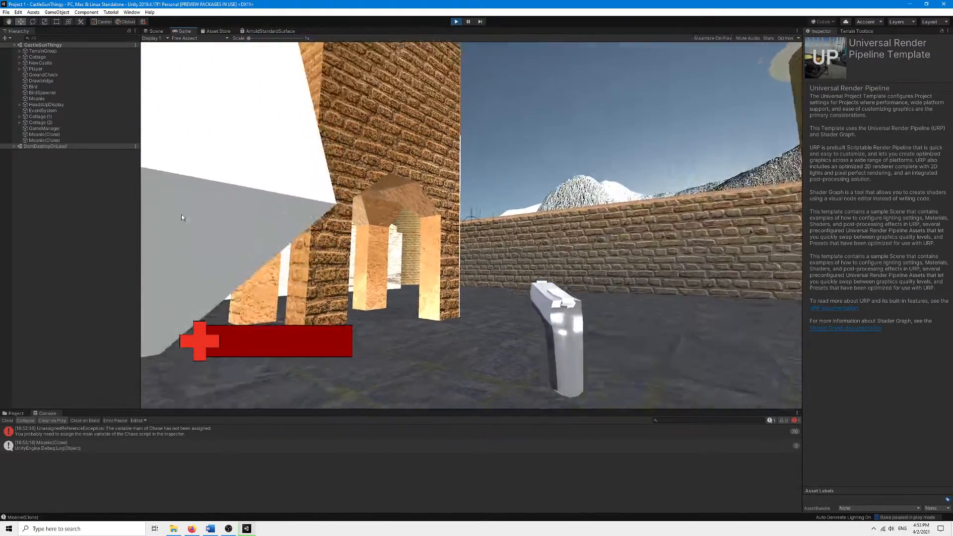
Expand the Player object in the hierarchy and select PlayerCam to inspect its components.
click(19, 68)
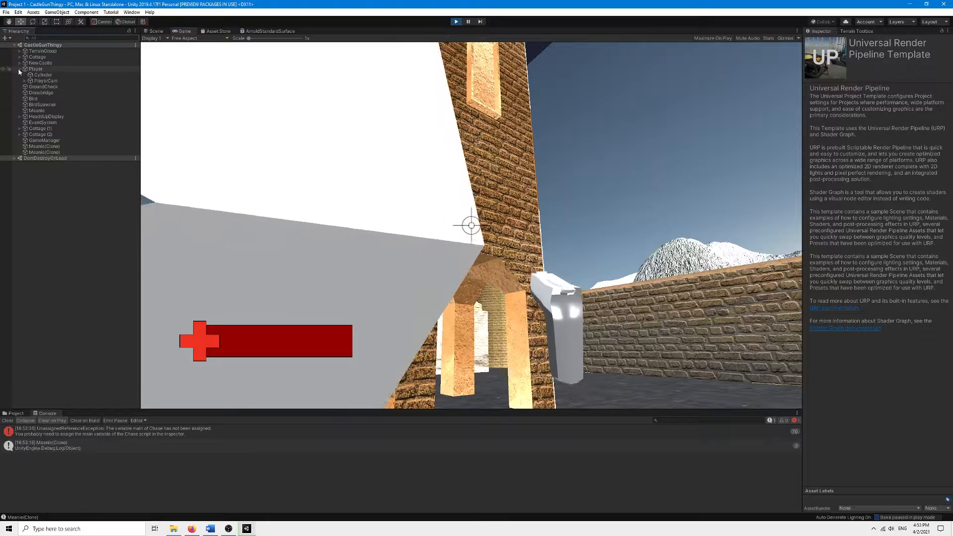
click(24, 81)
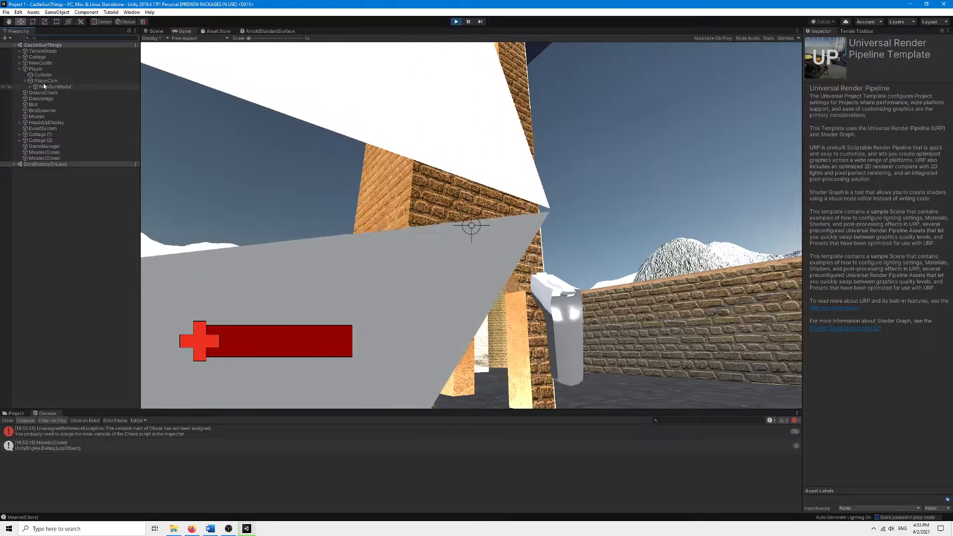
click(56, 87)
click(52, 80)
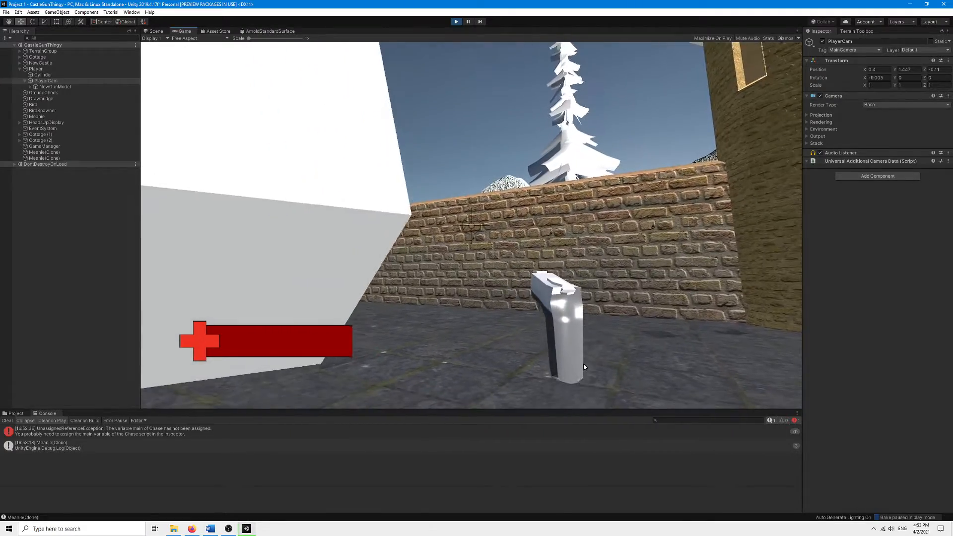
Keep walking around the walls, then open the pause menu and resume the game.
key(w)
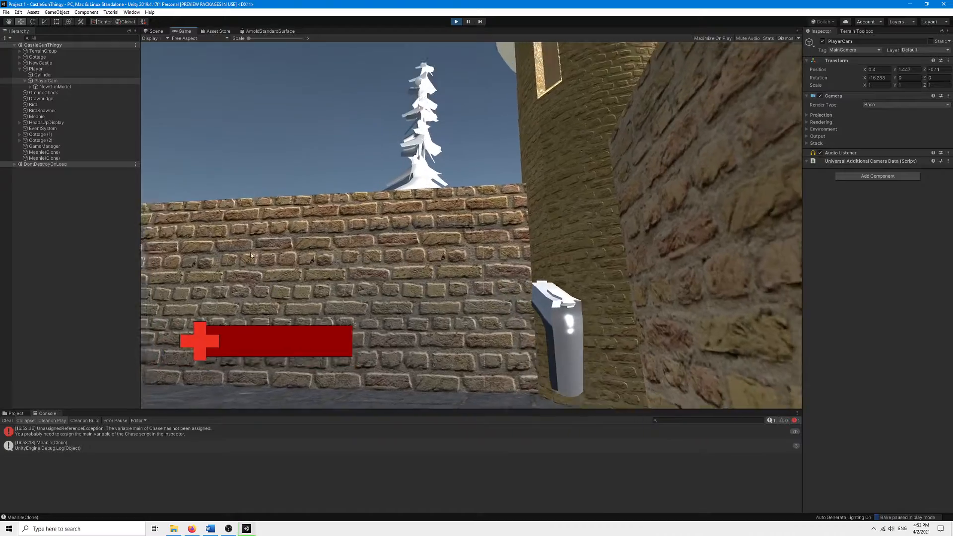
key(s)
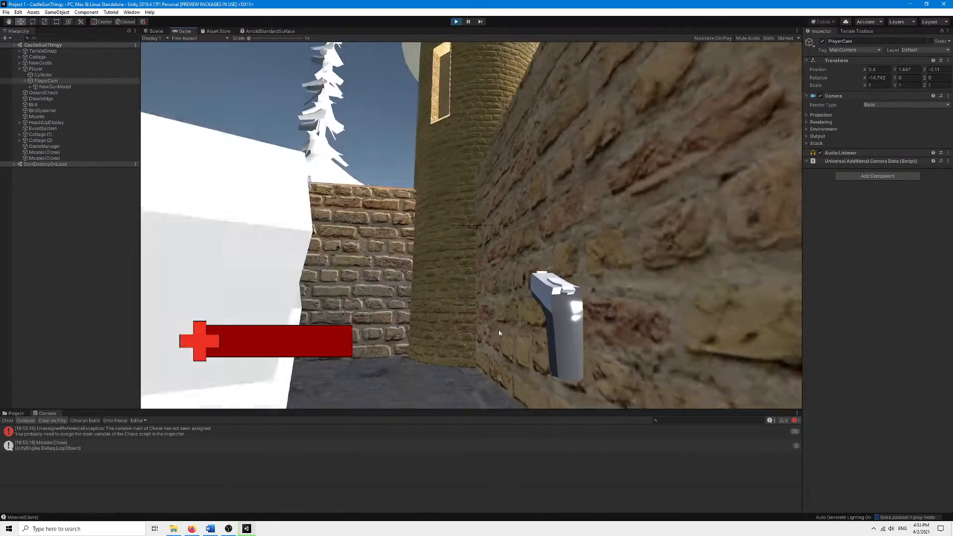
click(350, 398)
key(s)
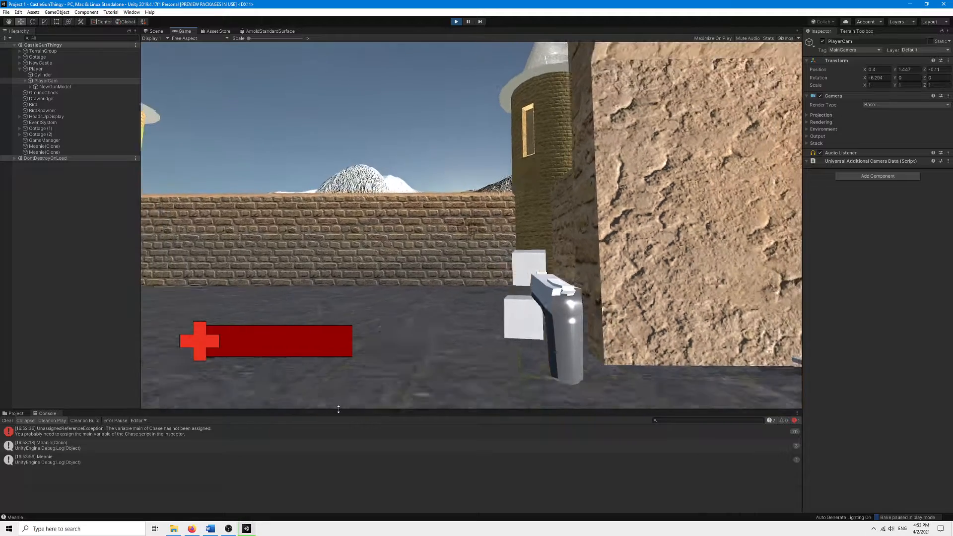
key(Escape)
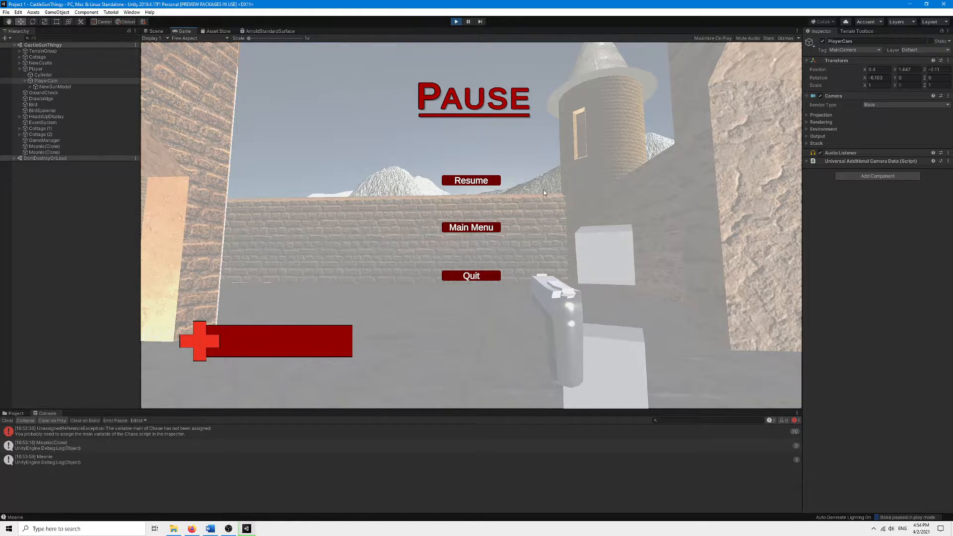
key(Escape)
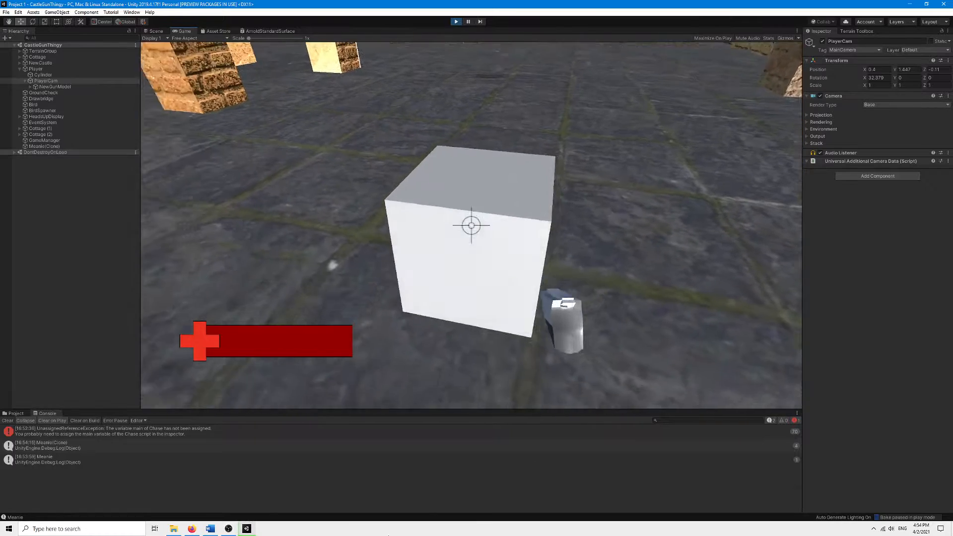
Shoot the remaining cube to win and restart the level with Replay.
click(471, 225)
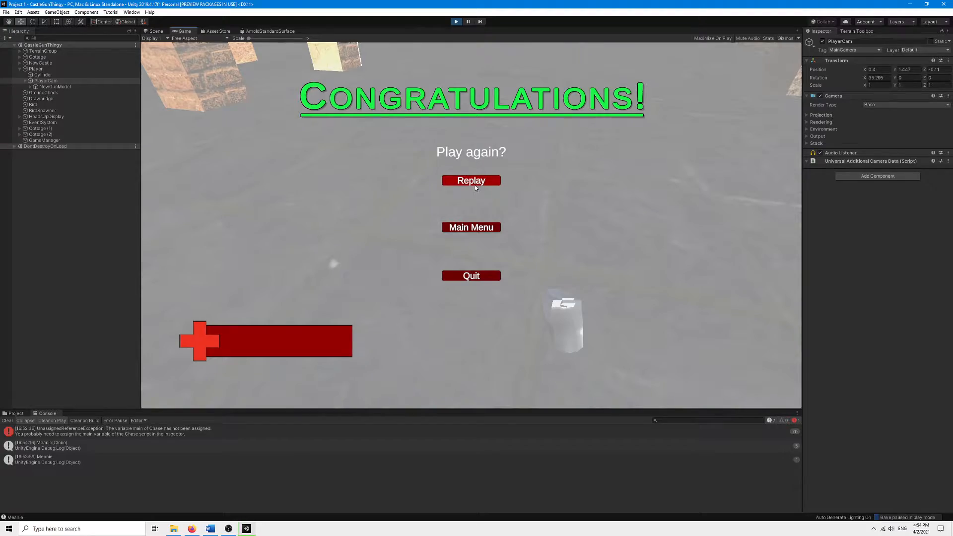
click(465, 182)
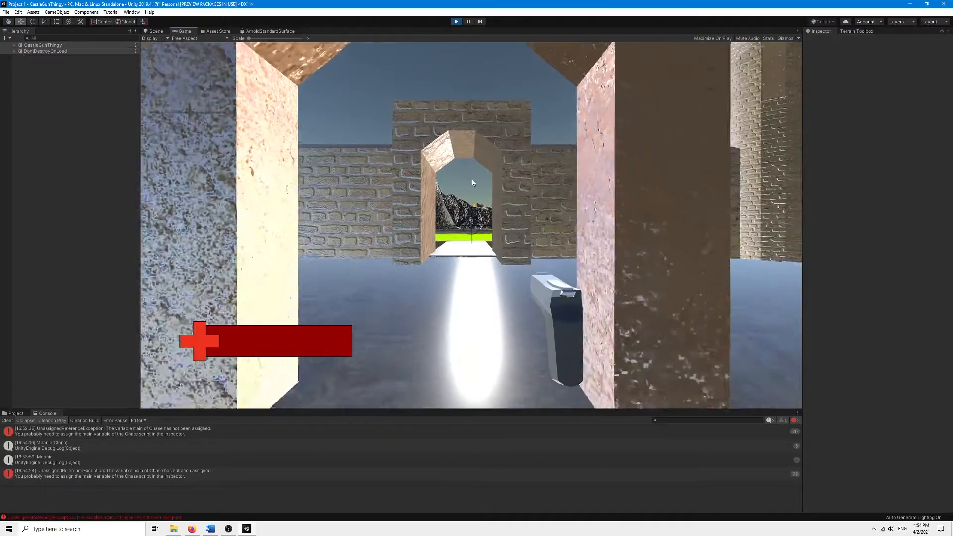
key(s)
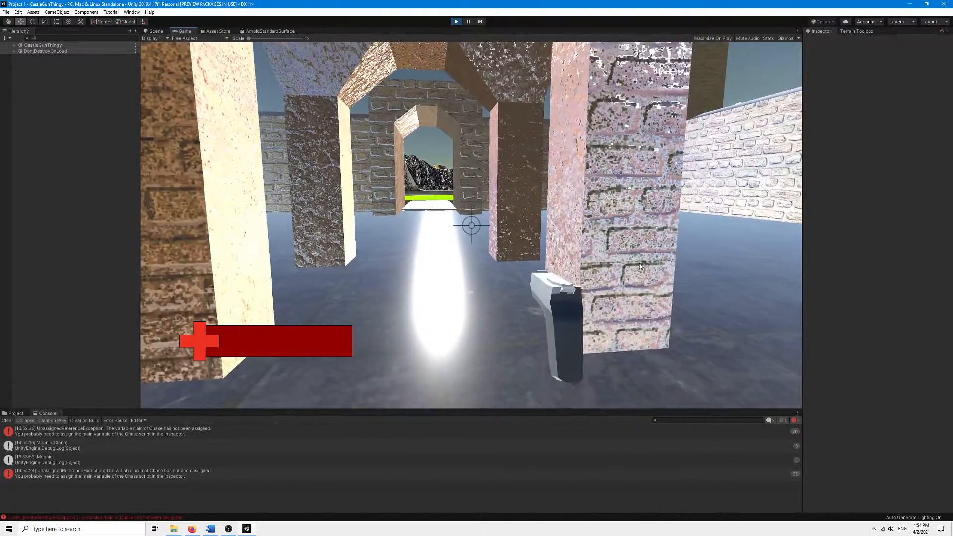
key(w)
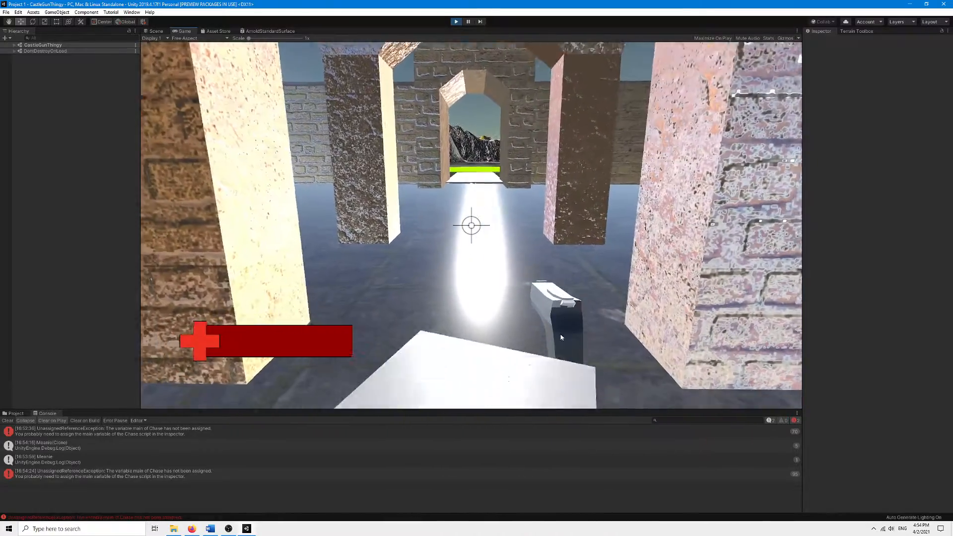
Walk around the restarted level to test movement through the castle.
key(s)
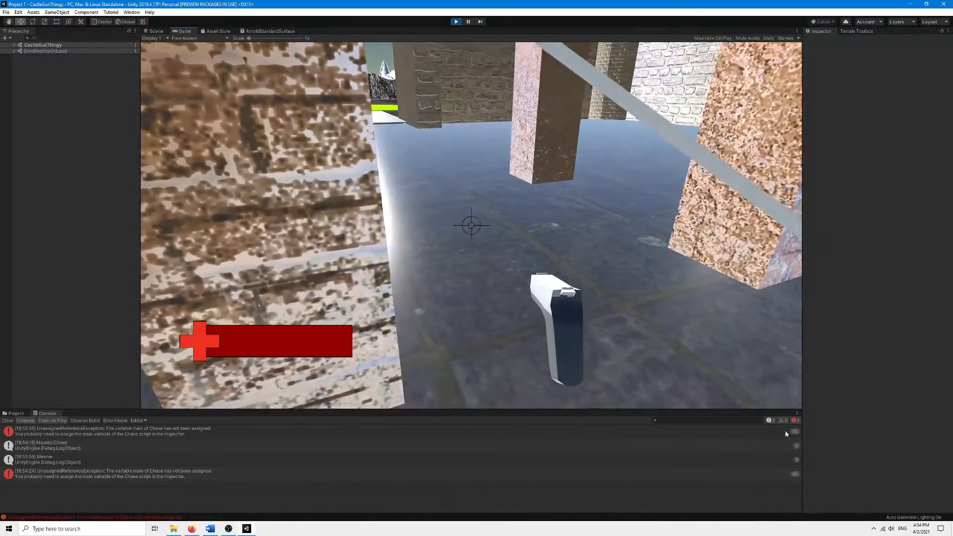
key(s)
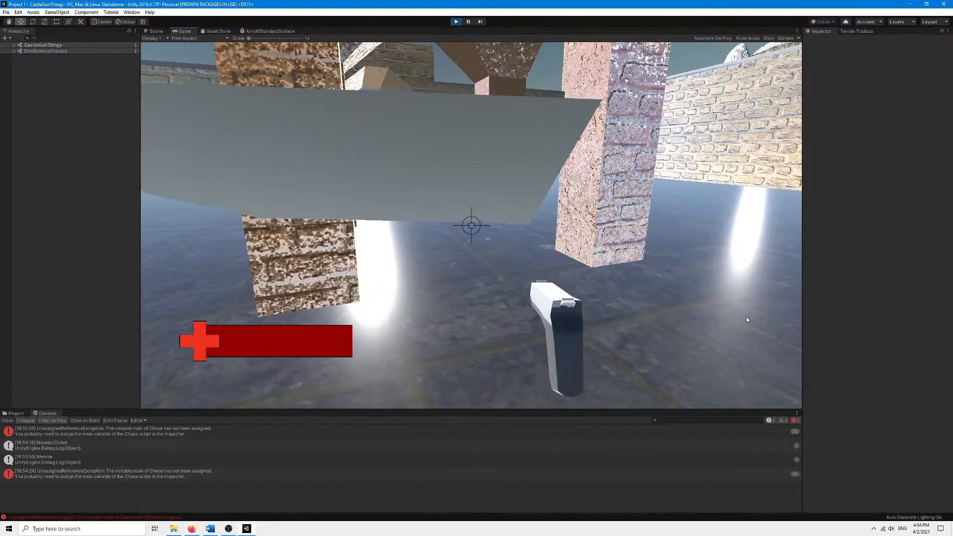
key(w)
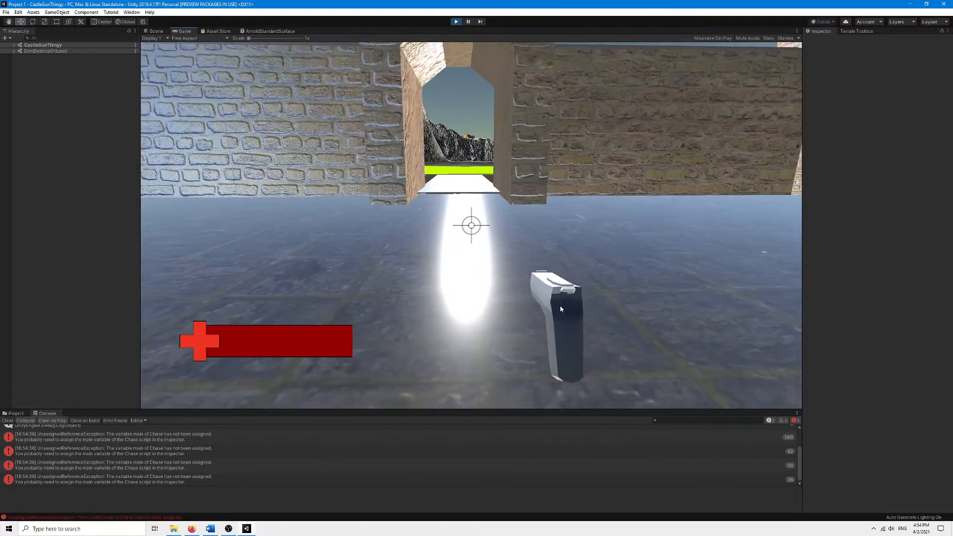
key(s)
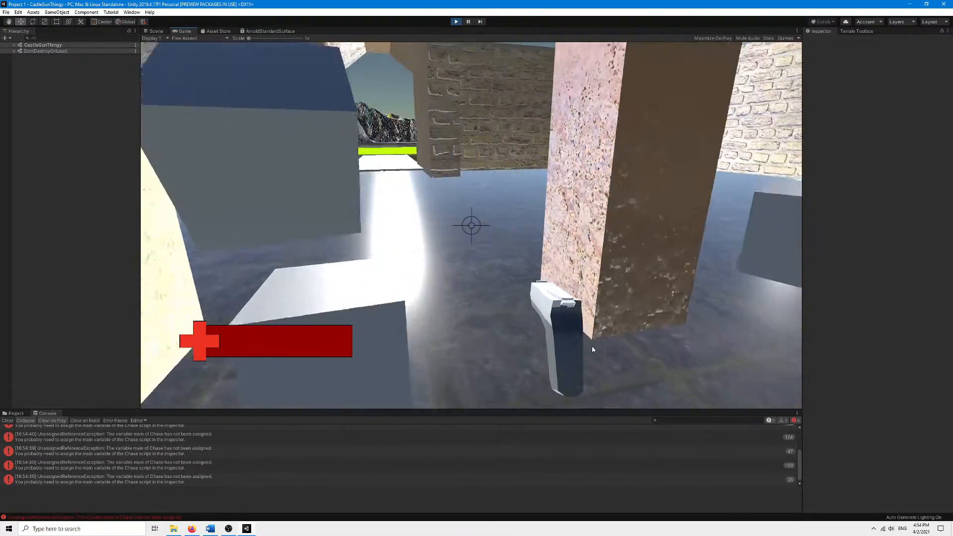
key(w)
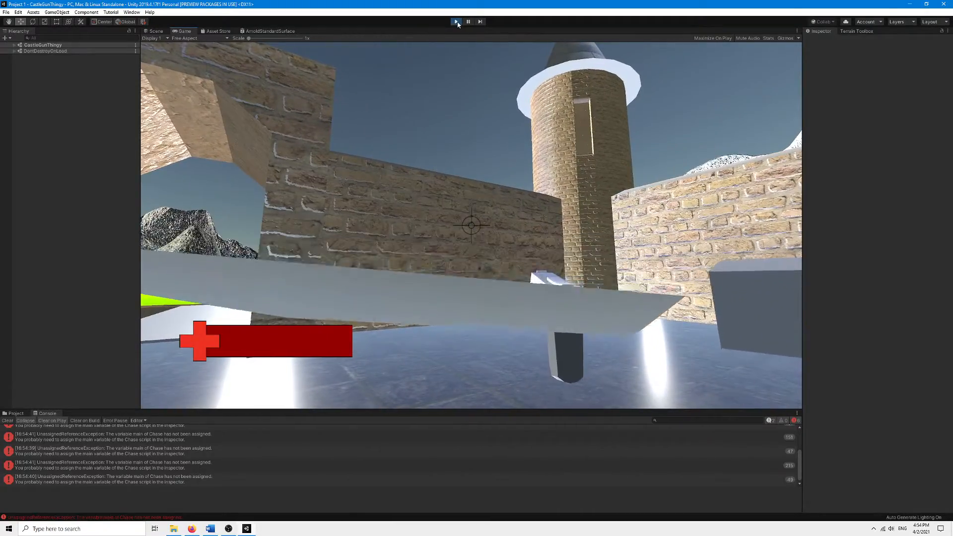
key(s)
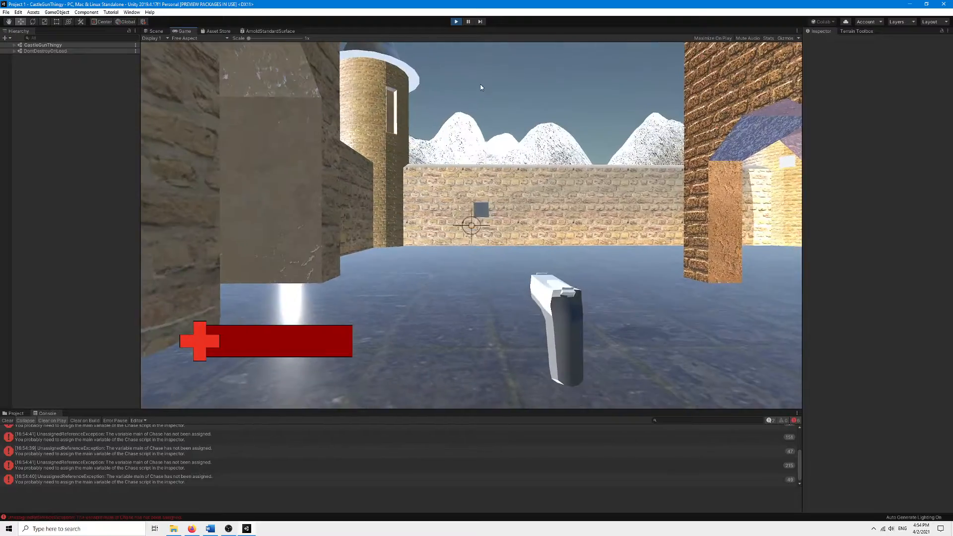
click(492, 50)
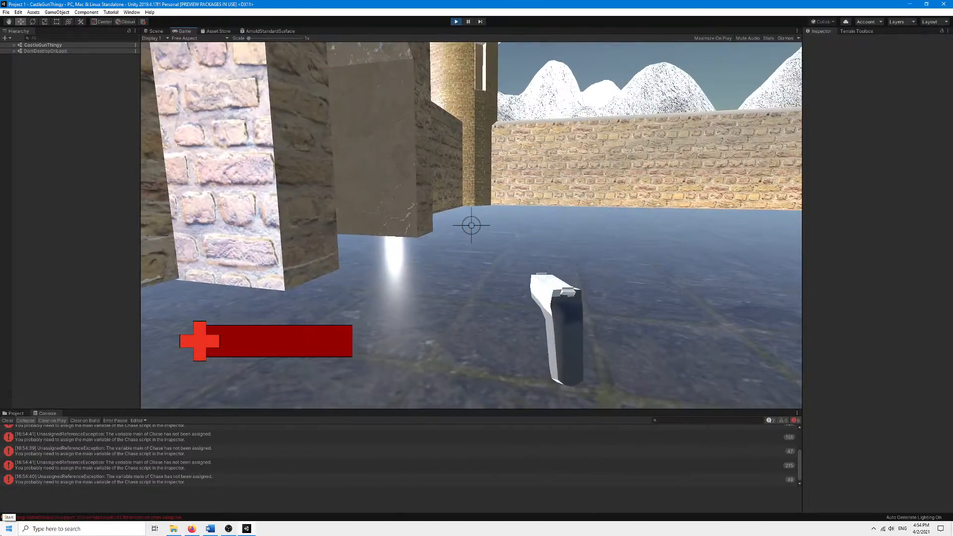
key(w)
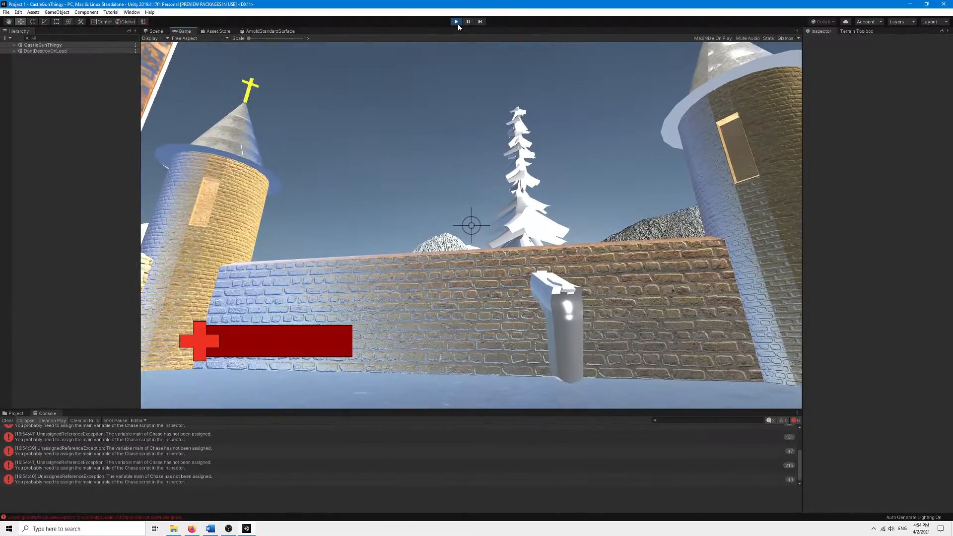
Stop play mode and open the Experiment project from Unity Hub.
click(456, 22)
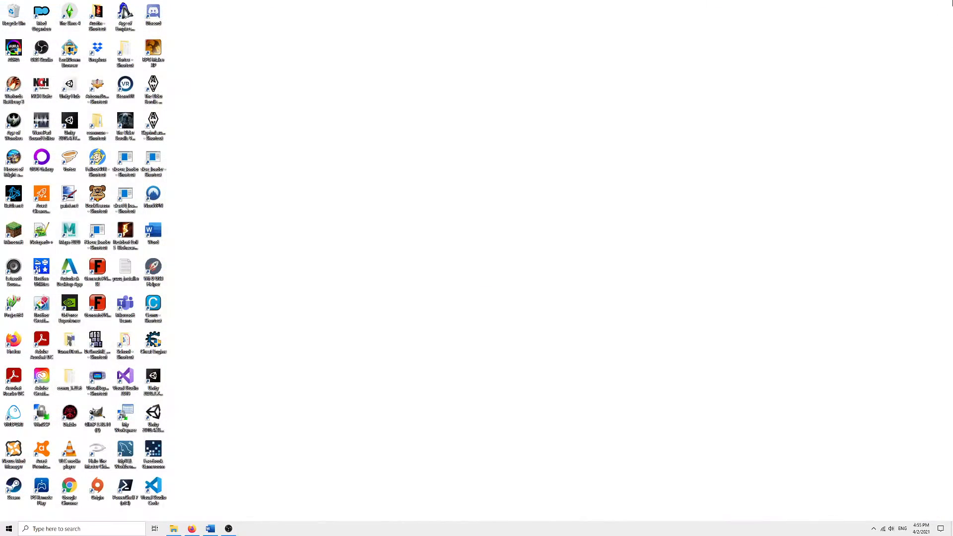
double_click(69, 87)
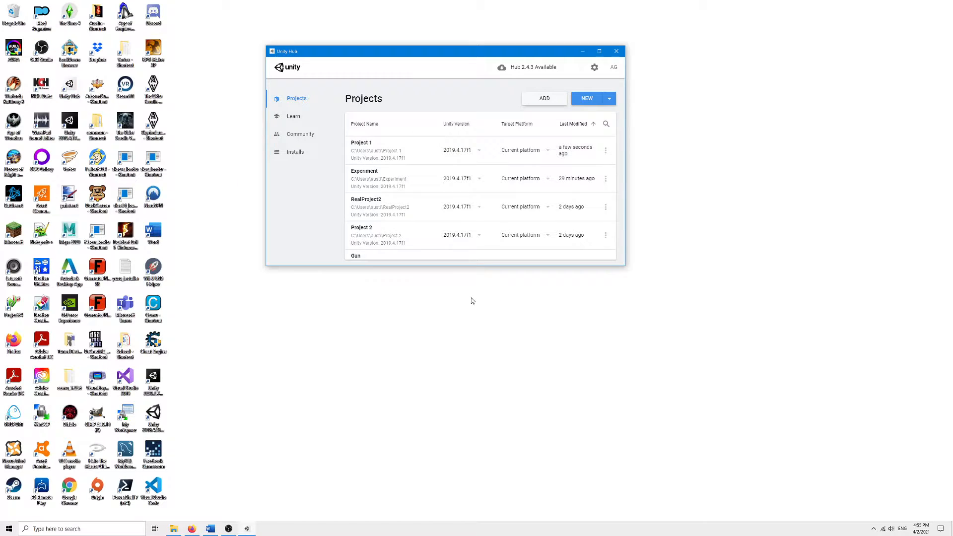
click(396, 174)
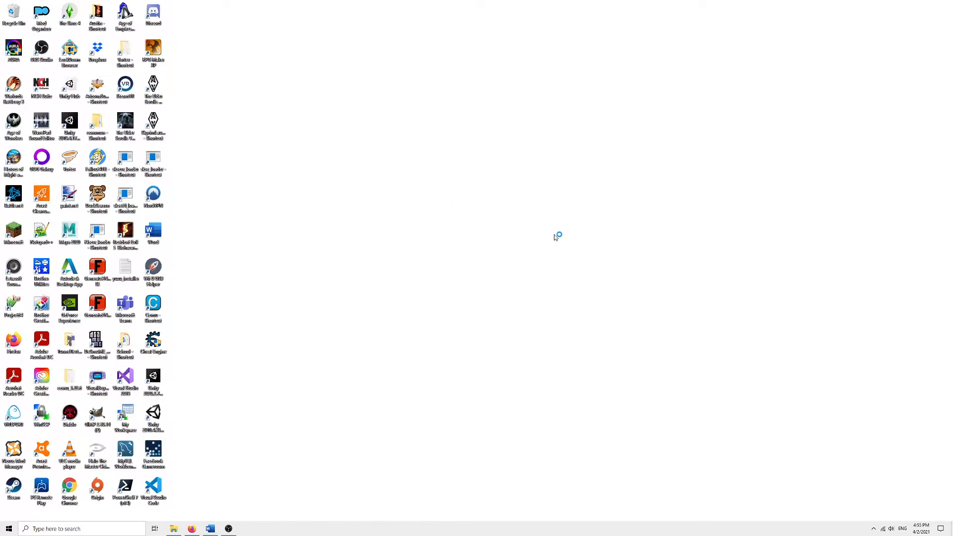
click(233, 531)
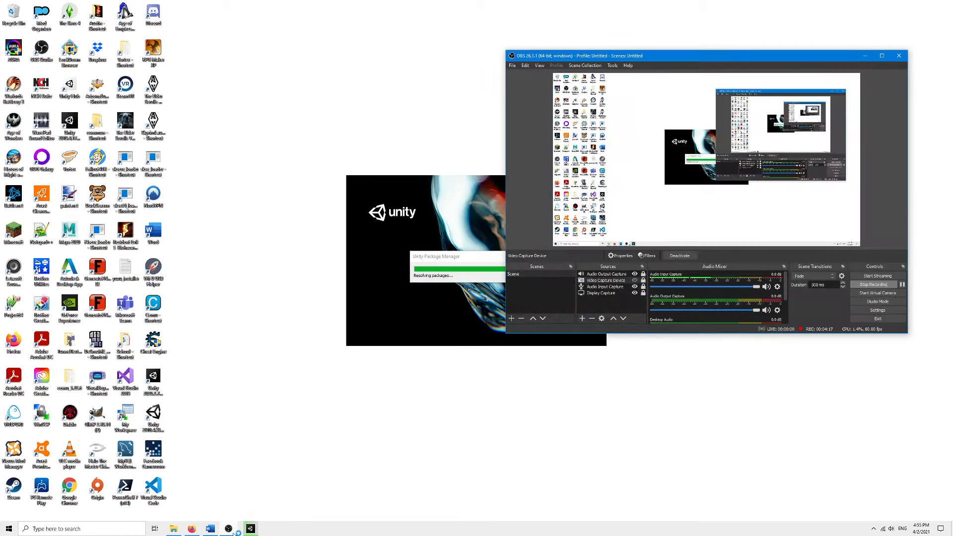
click(229, 530)
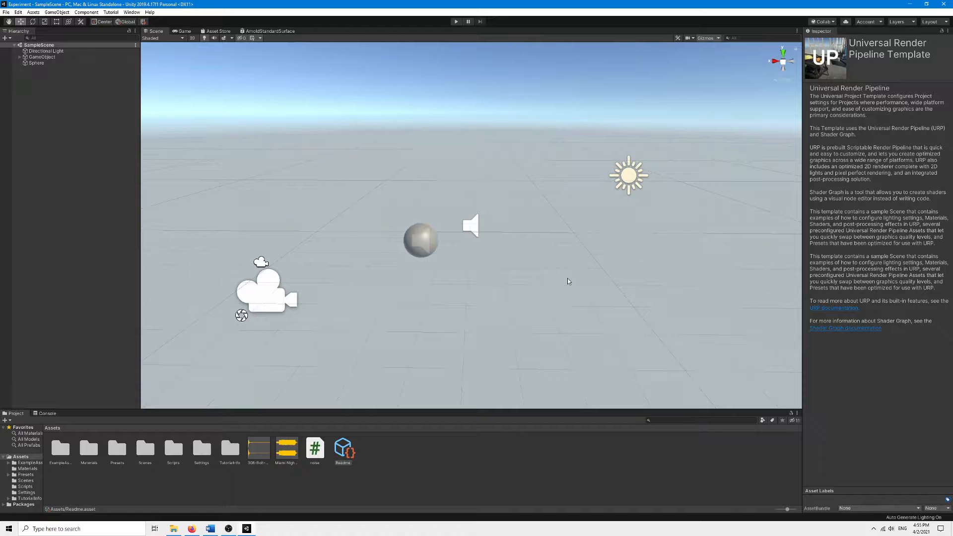
Remove the Audio Source component from the GameObject.
click(468, 222)
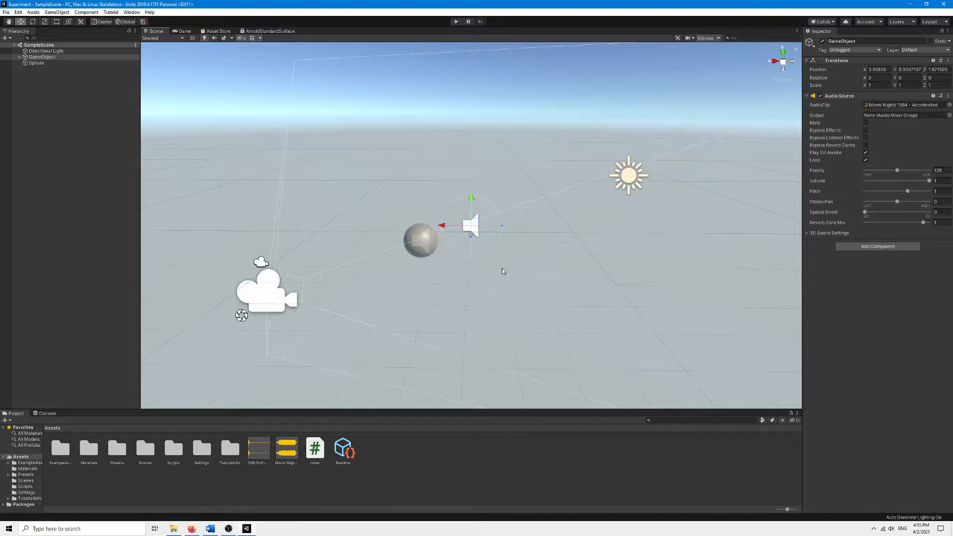
alt+drag(502, 268, 459, 270)
click(238, 122)
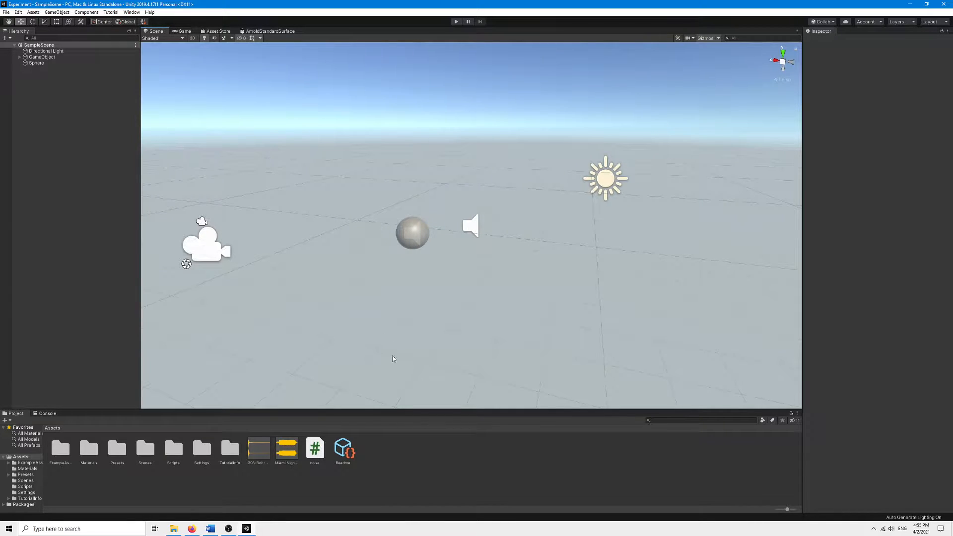
click(470, 226)
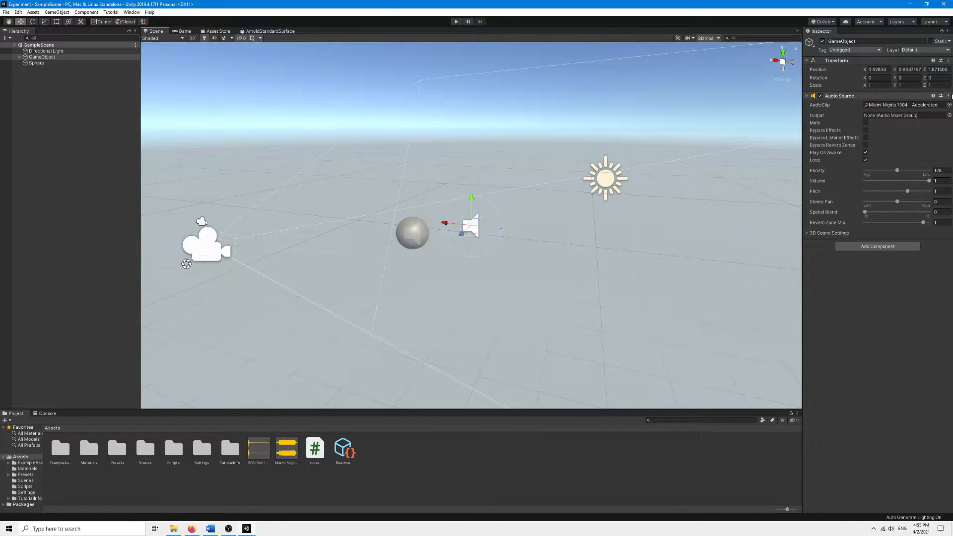
click(912, 95)
click(948, 96)
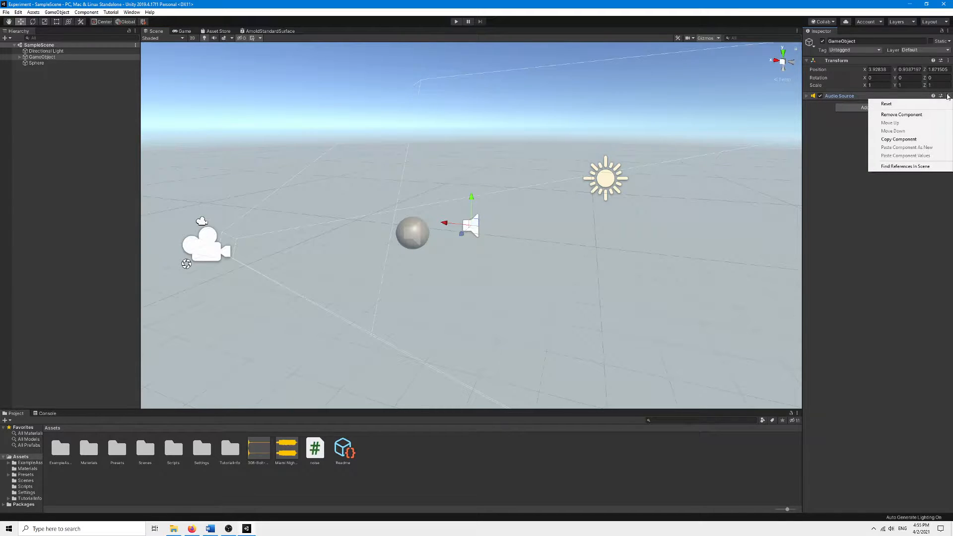
click(901, 115)
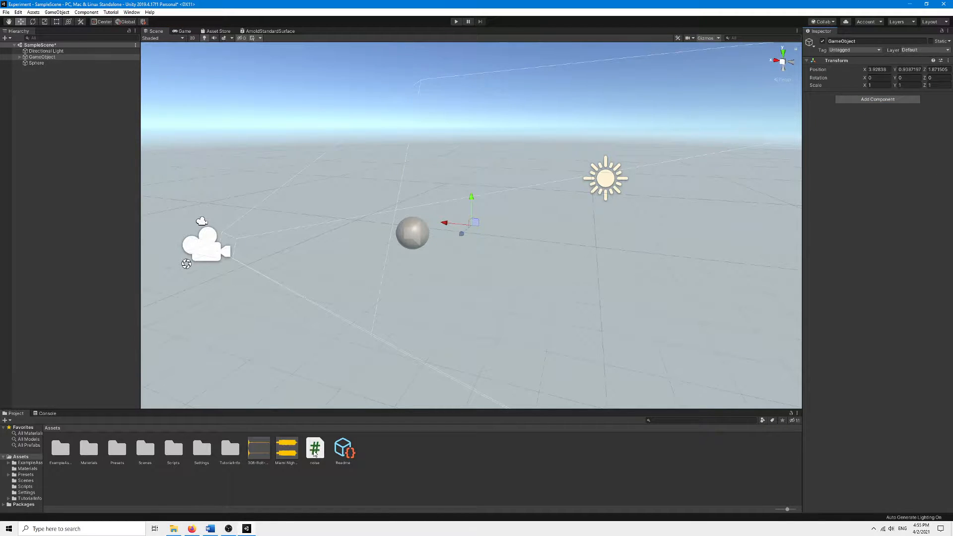
Remove the Audio Source and Noise (Script) components from the Sphere.
click(413, 229)
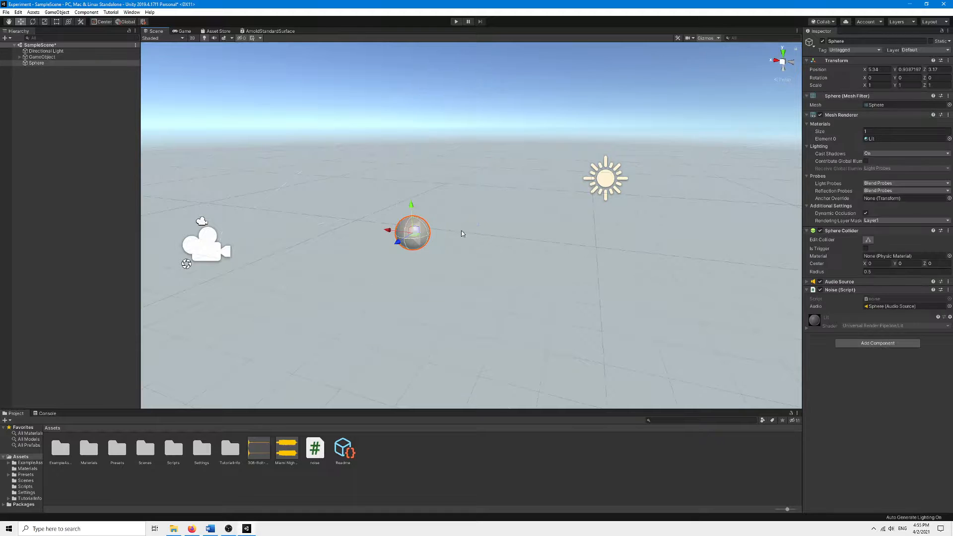
click(948, 282)
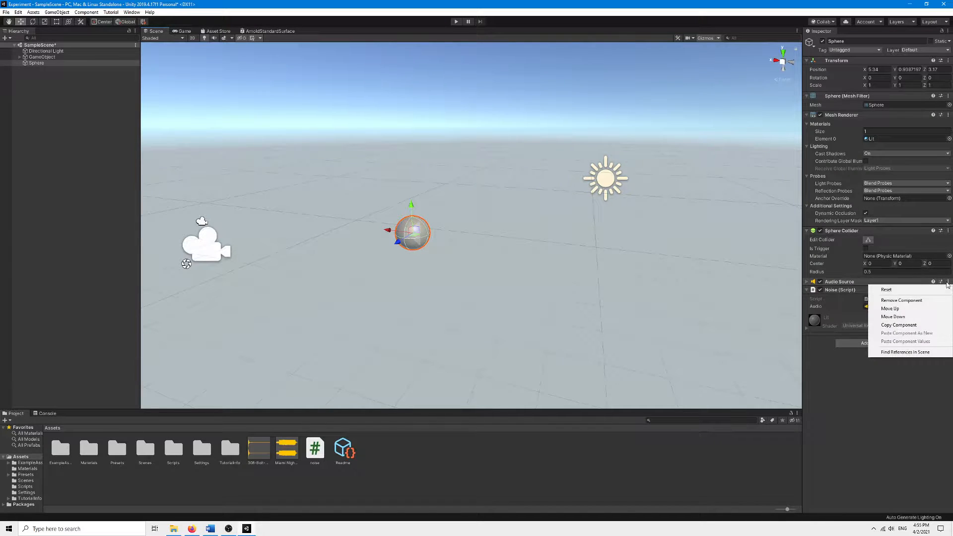
click(930, 300)
click(948, 281)
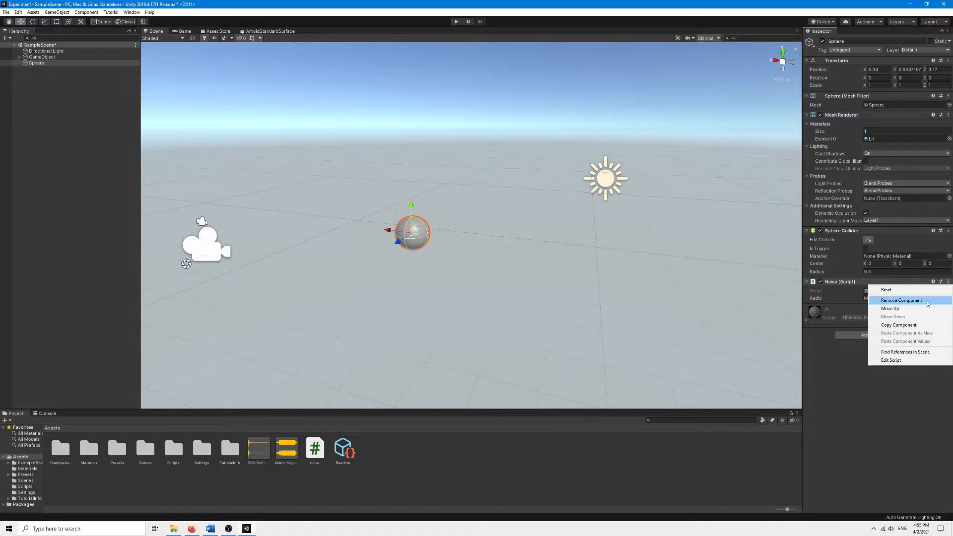
click(929, 300)
Select the camera, GameObject and Main Camera in turn to inspect their components.
click(425, 468)
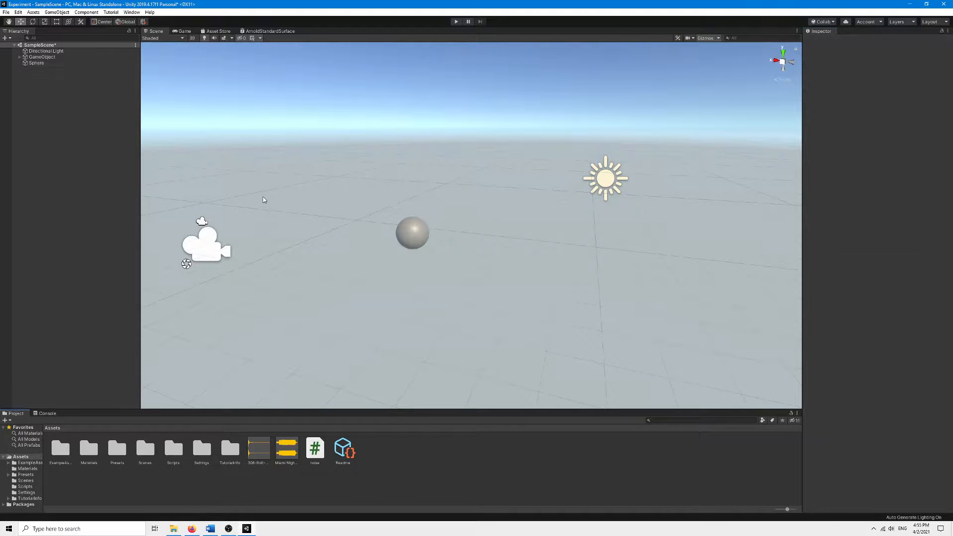
click(215, 253)
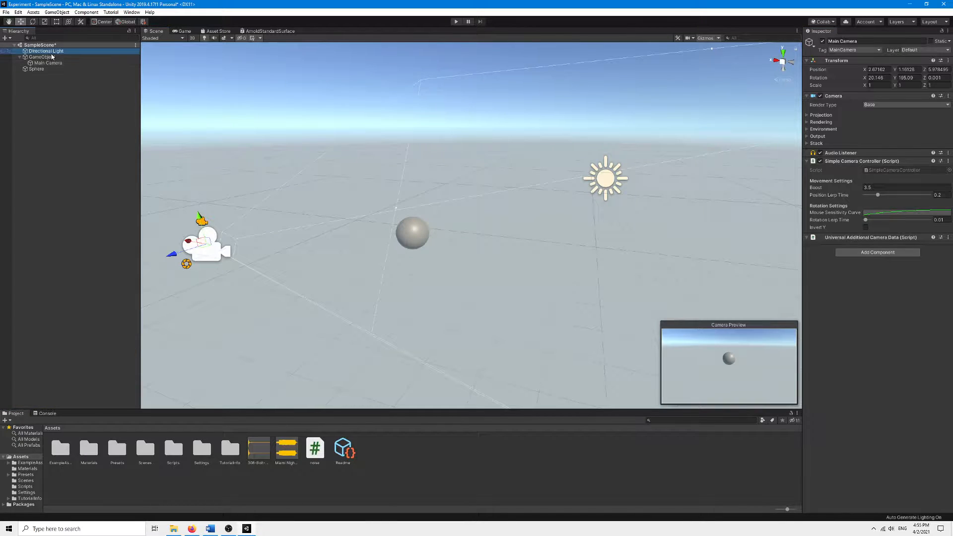
click(50, 58)
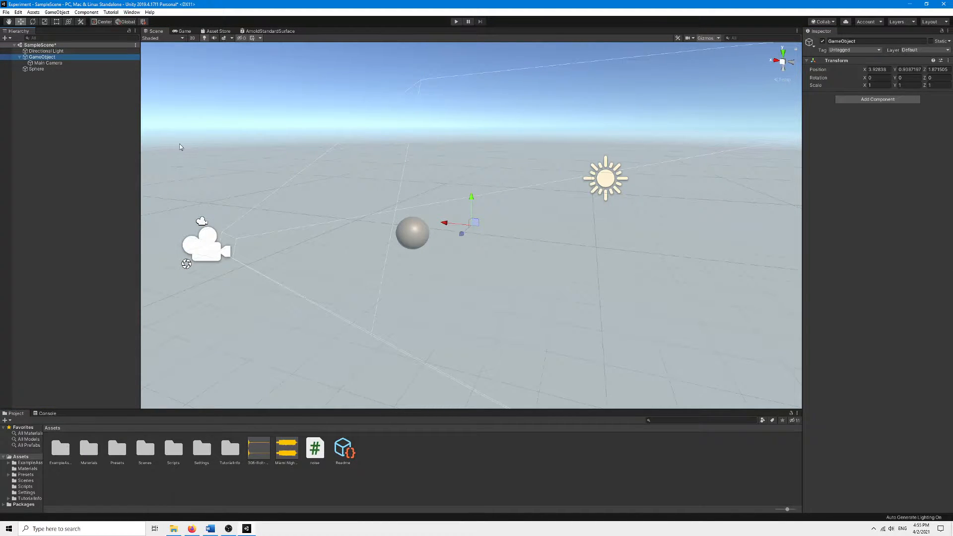
click(83, 75)
click(74, 63)
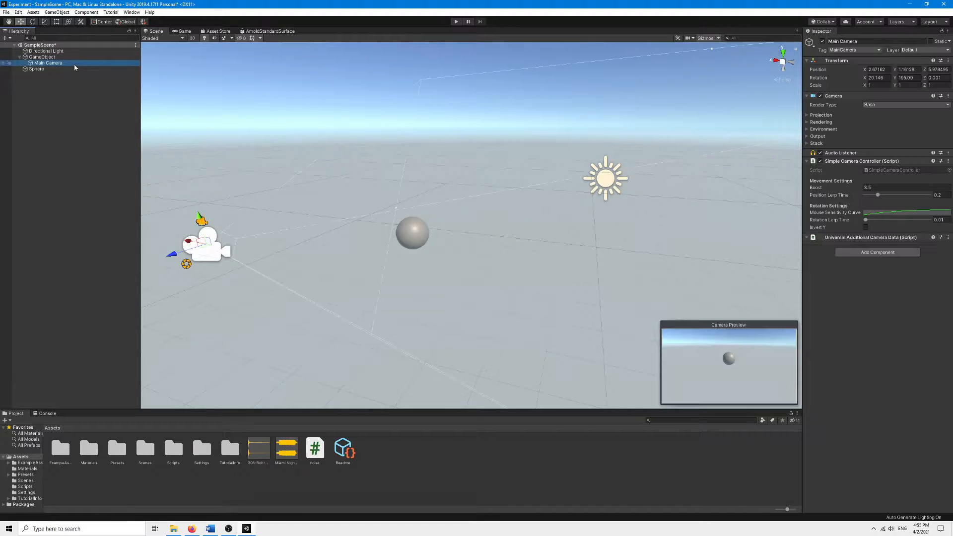
click(186, 138)
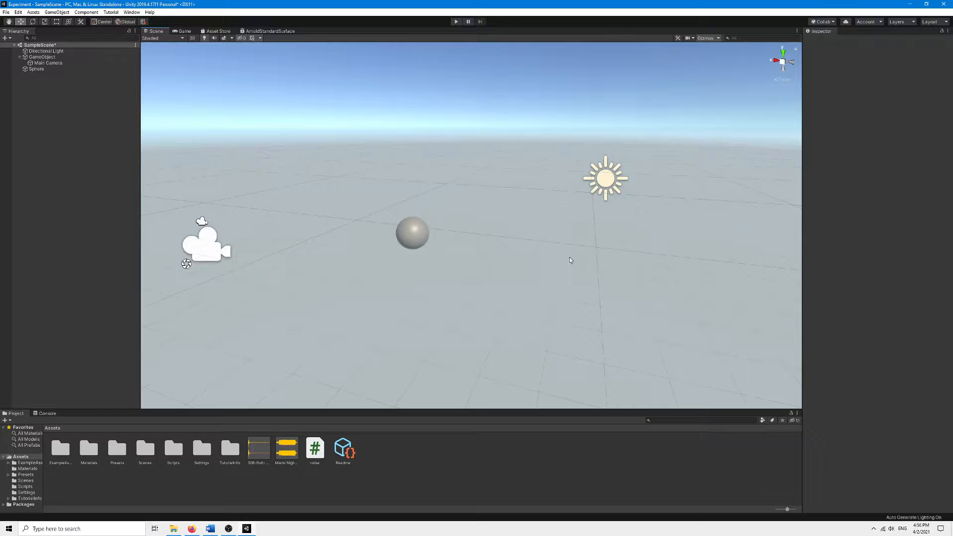
Add a new Audio Source component to the Sphere.
alt+drag(488, 242, 526, 247)
click(424, 241)
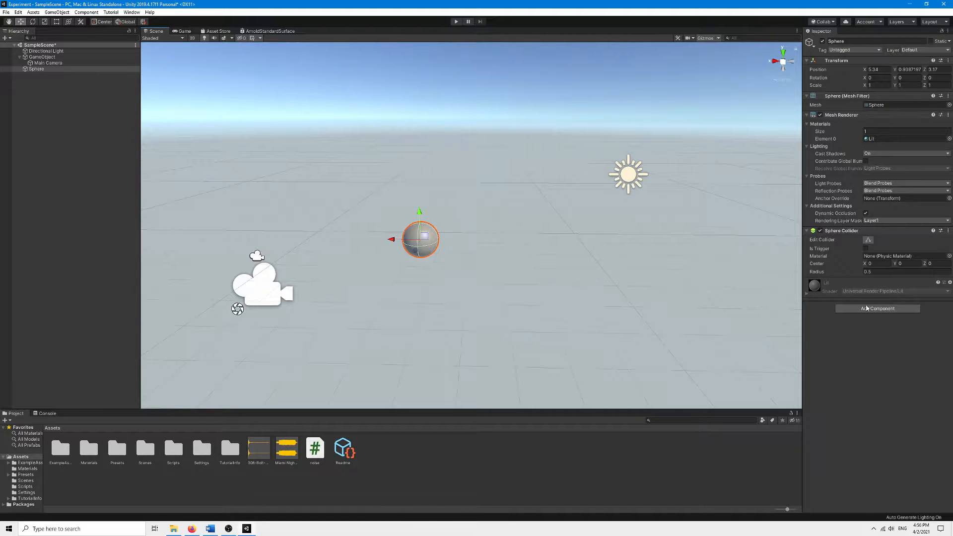
click(896, 309)
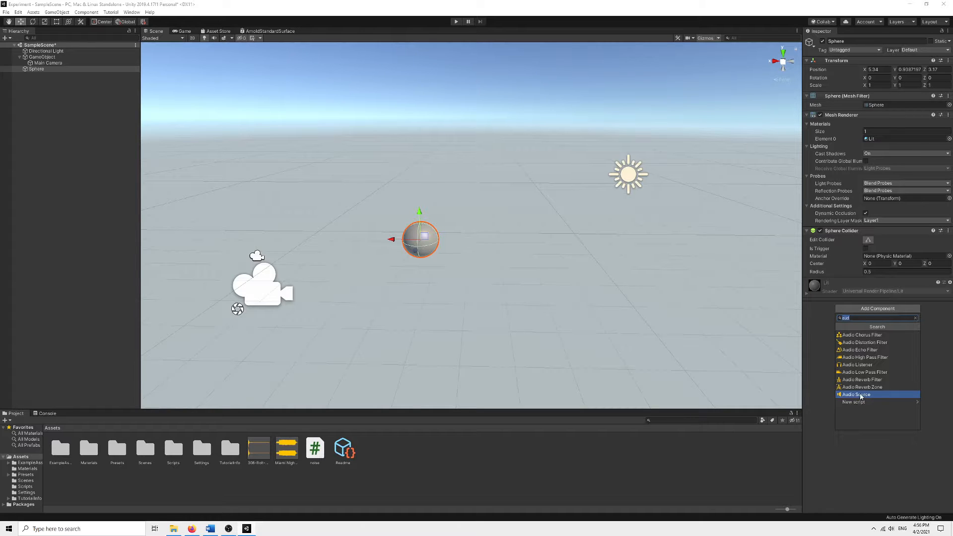
click(864, 395)
Expand the Sphere's Audio Source and examine its settings, including the 3D Sound Settings.
click(241, 283)
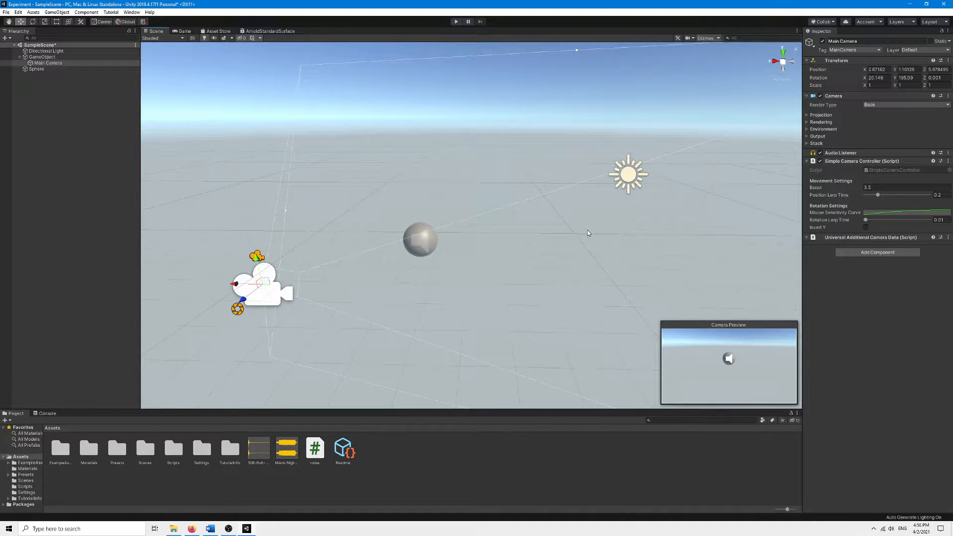
click(411, 240)
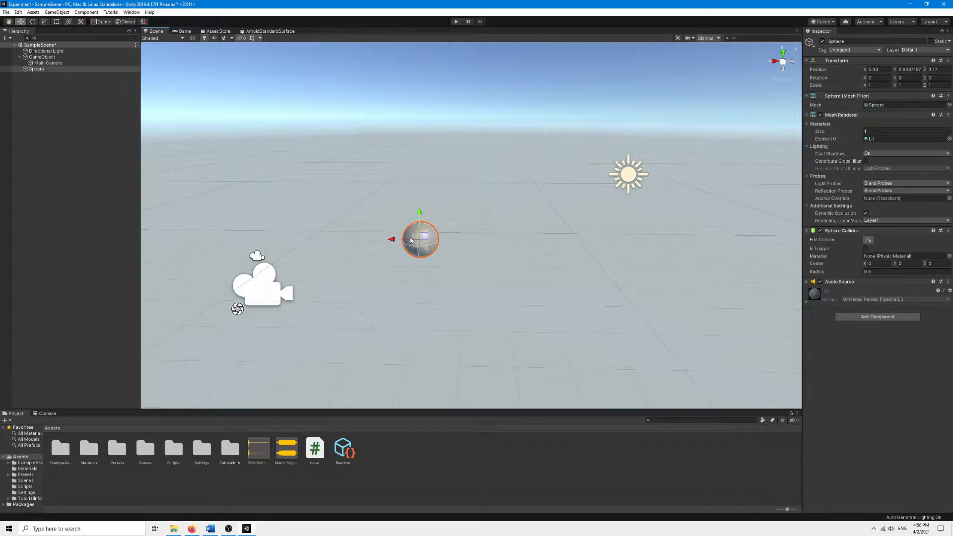
click(808, 282)
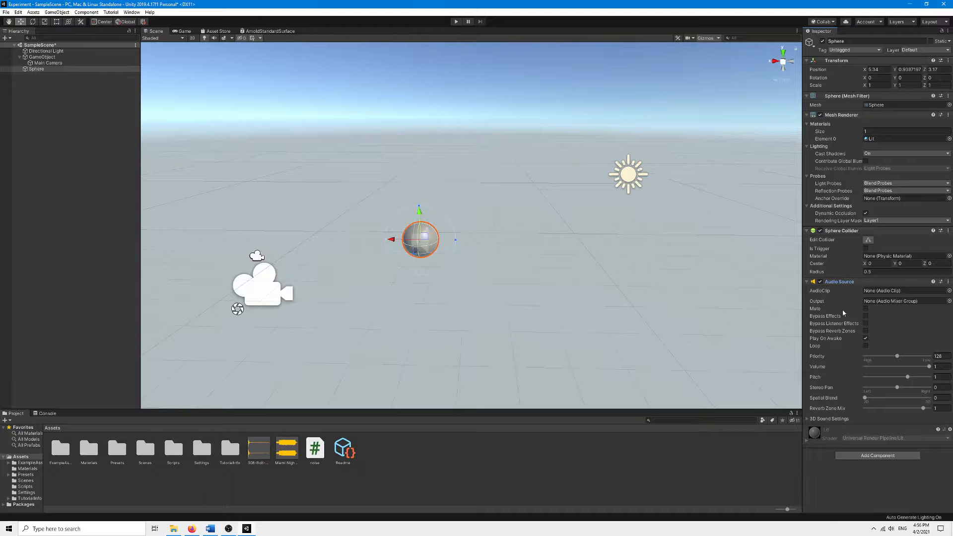
click(865, 309)
click(865, 309)
click(866, 316)
mouse_move(823, 399)
click(842, 419)
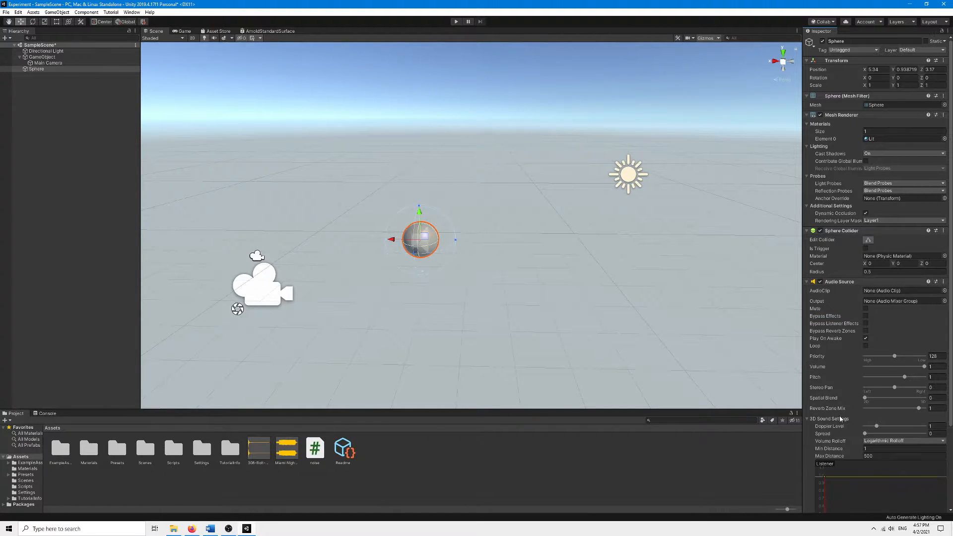
scroll(851, 405, down, 3)
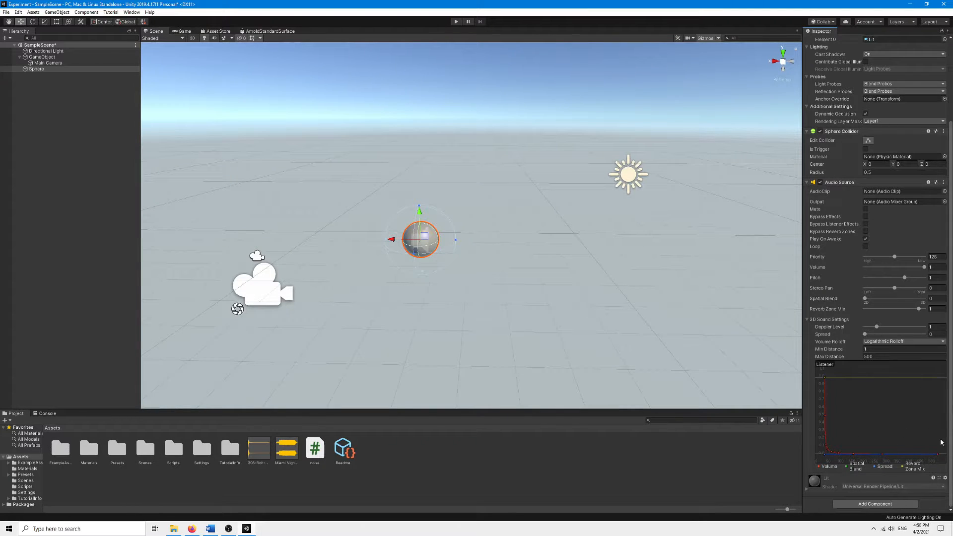
click(832, 319)
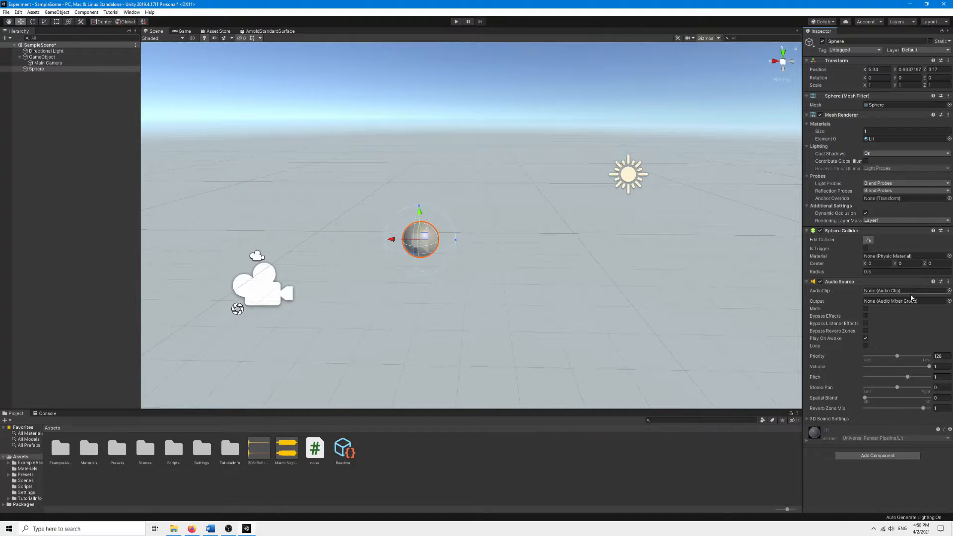
Assign the 308-Bolt-Action-Rifle sound file as the Sphere's AudioClip.
click(258, 452)
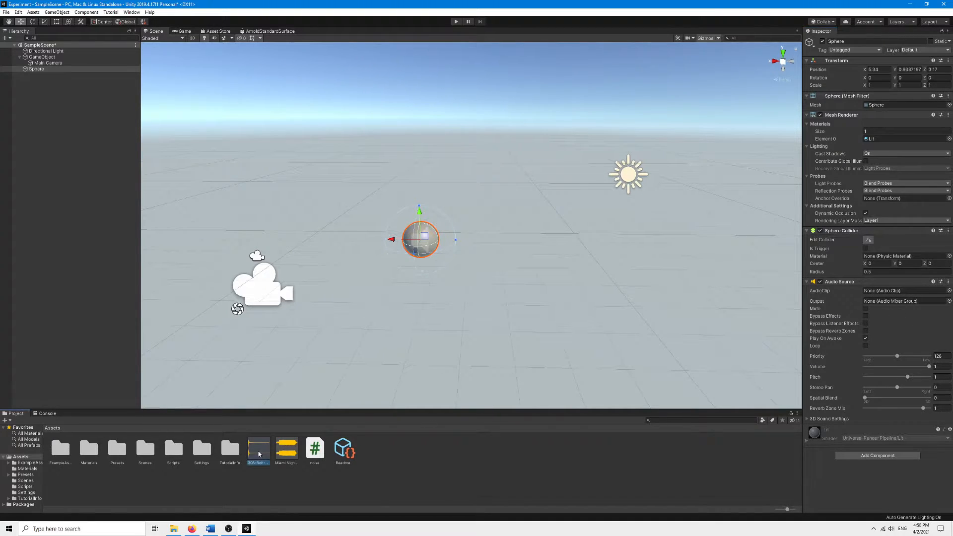
drag(258, 454, 878, 293)
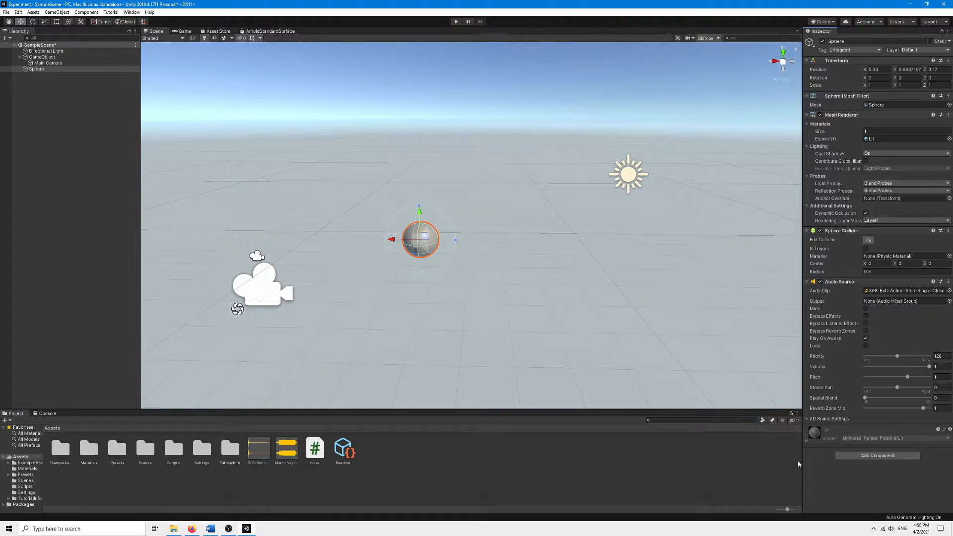
Open the noise script in Visual Studio and review its AudioSource field and Update method.
click(314, 450)
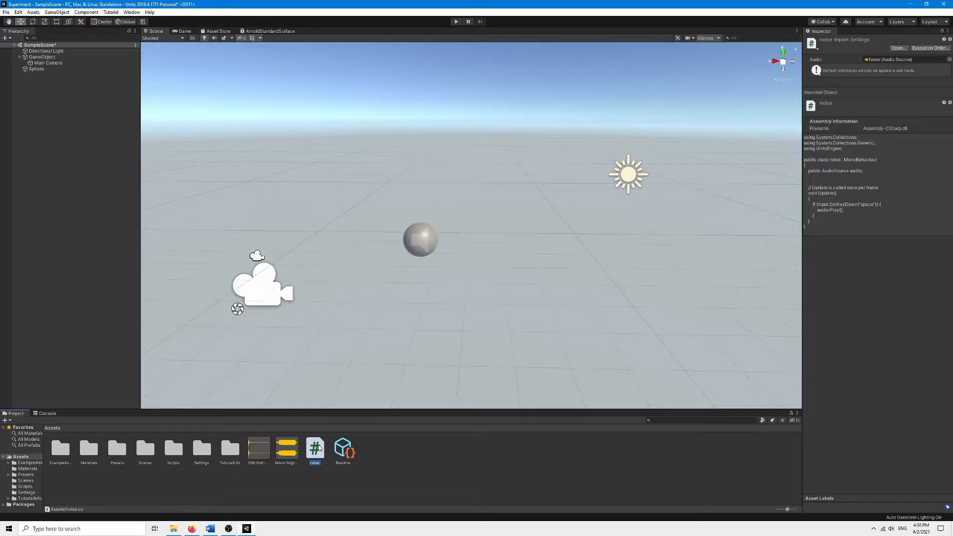
double_click(319, 449)
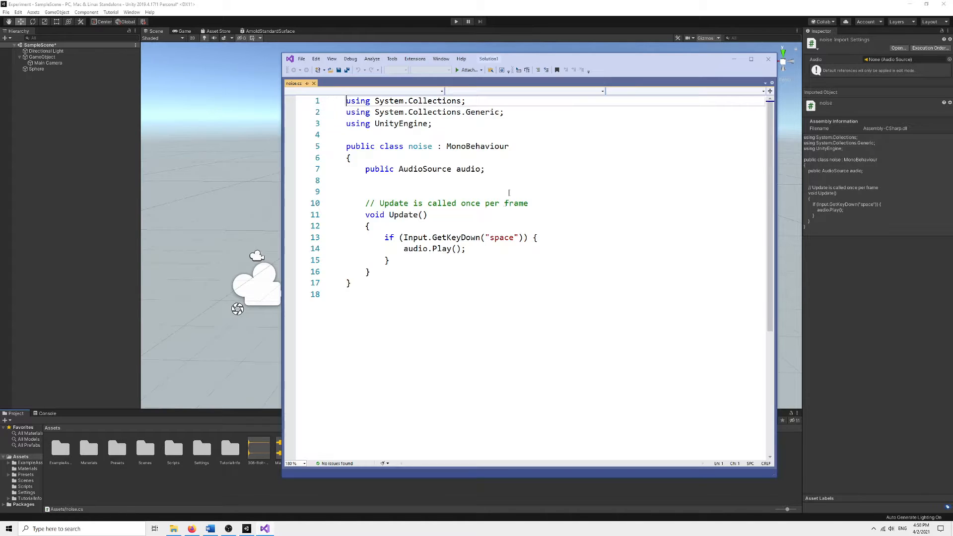
drag(365, 169, 493, 170)
click(493, 170)
double_click(386, 168)
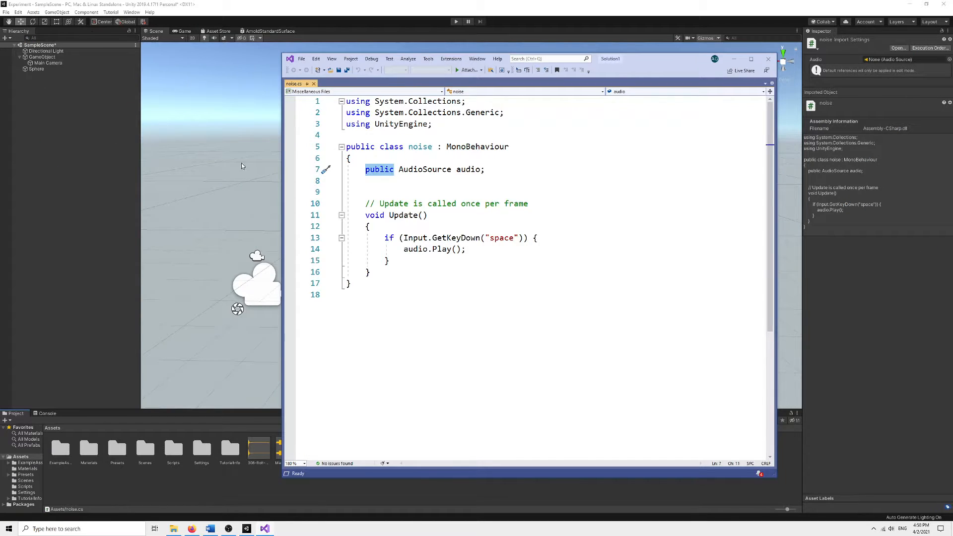
double_click(414, 173)
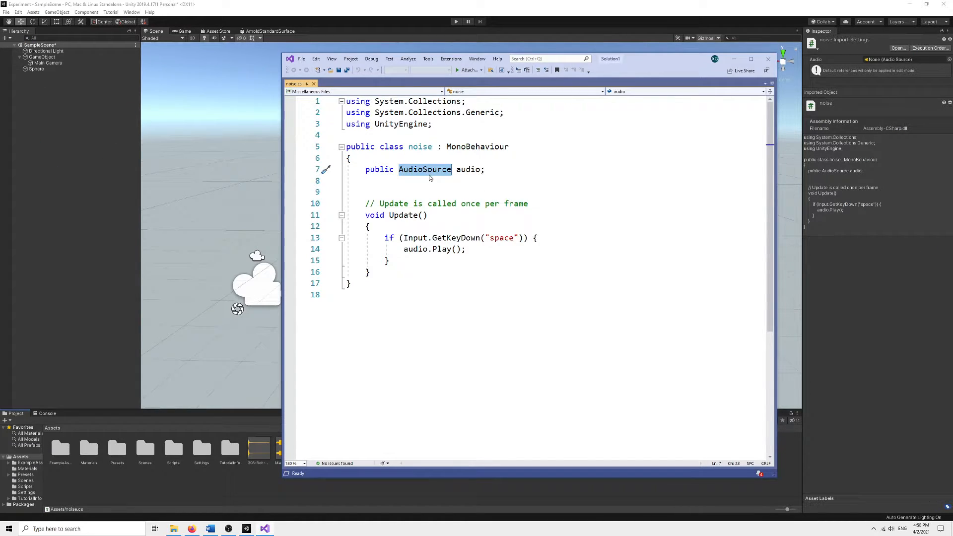
double_click(469, 169)
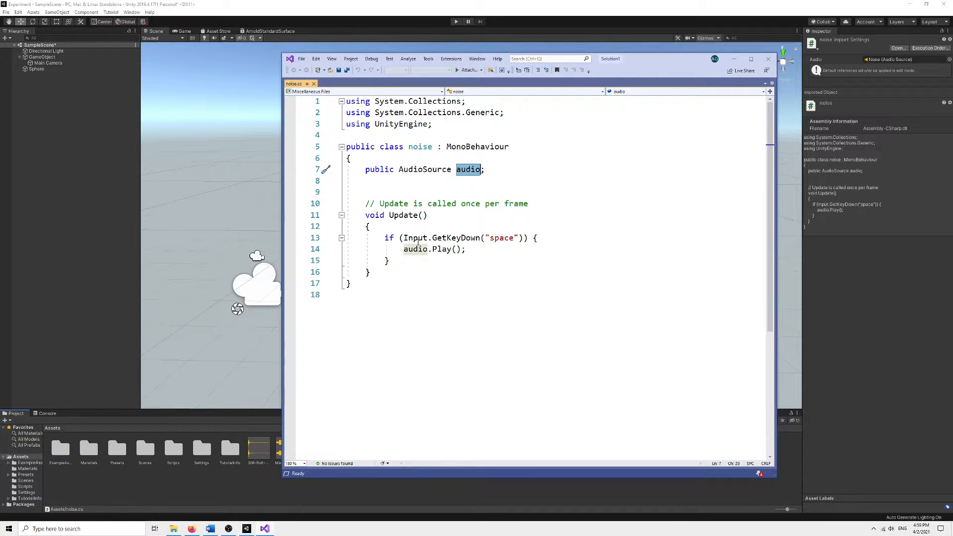
click(390, 260)
drag(366, 215, 431, 217)
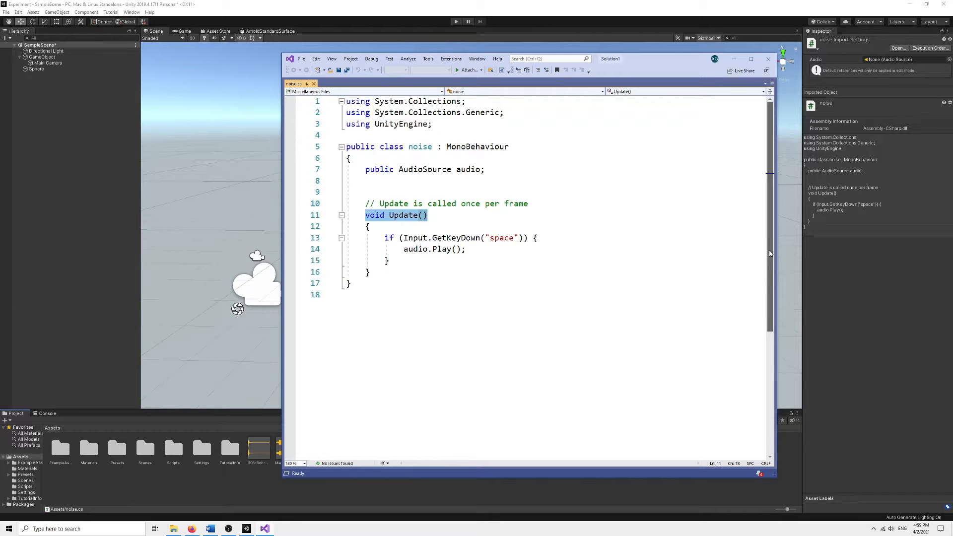
click(433, 169)
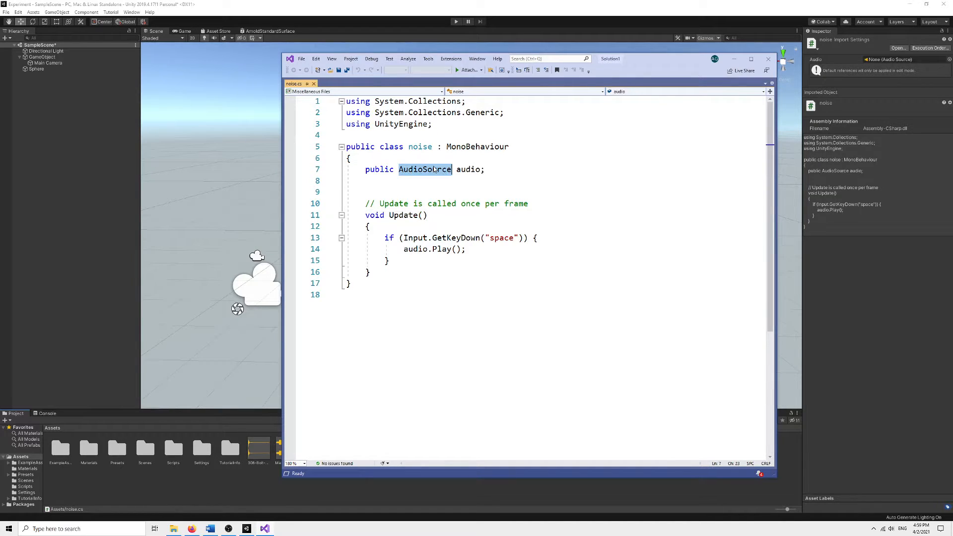
Examine the noise script's AudioSource field, the space-key check and the audio.Play call in Update.
click(441, 193)
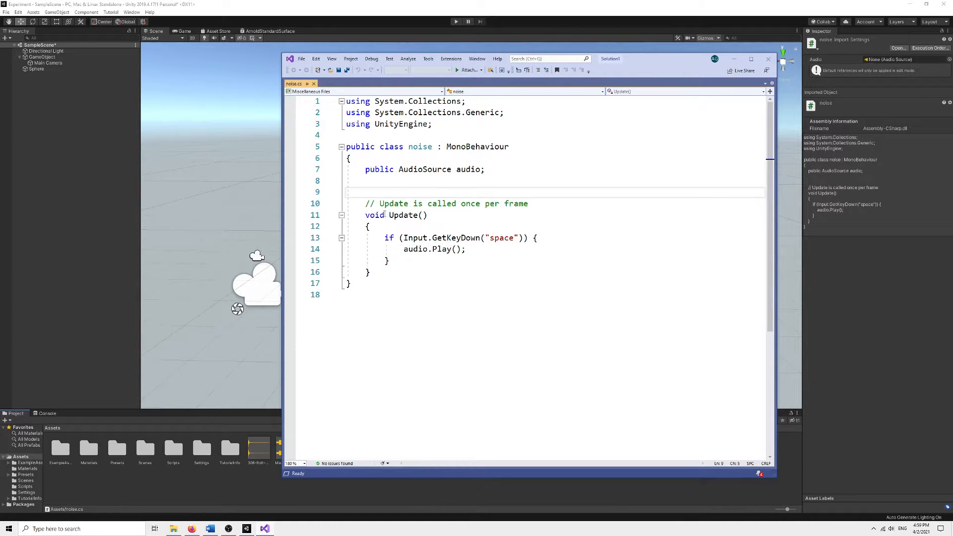
drag(385, 238, 390, 261)
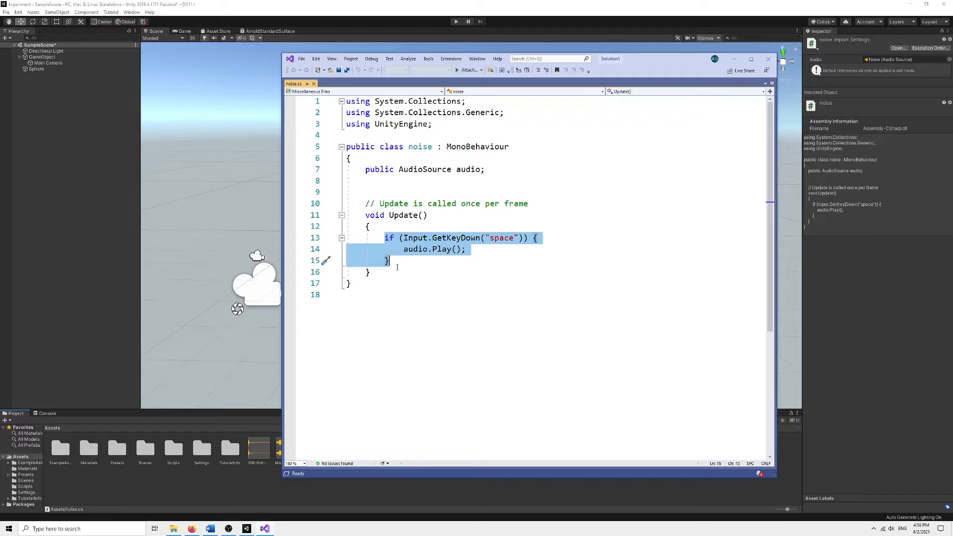
key(Left)
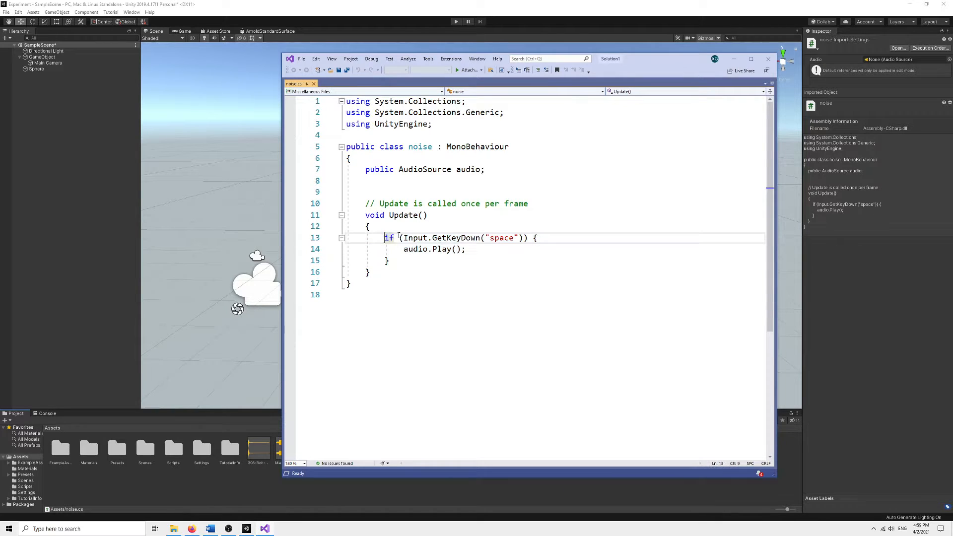
drag(404, 238, 523, 239)
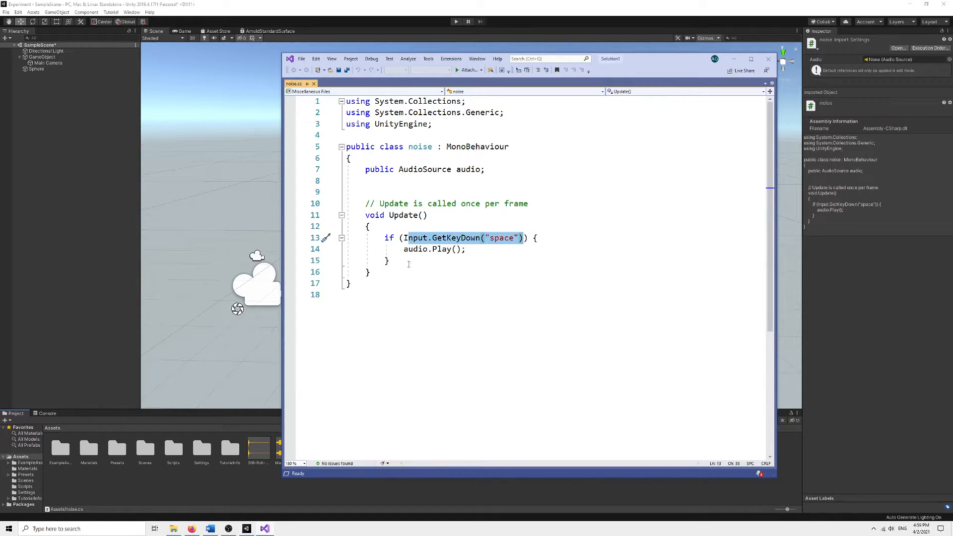
drag(403, 250, 467, 250)
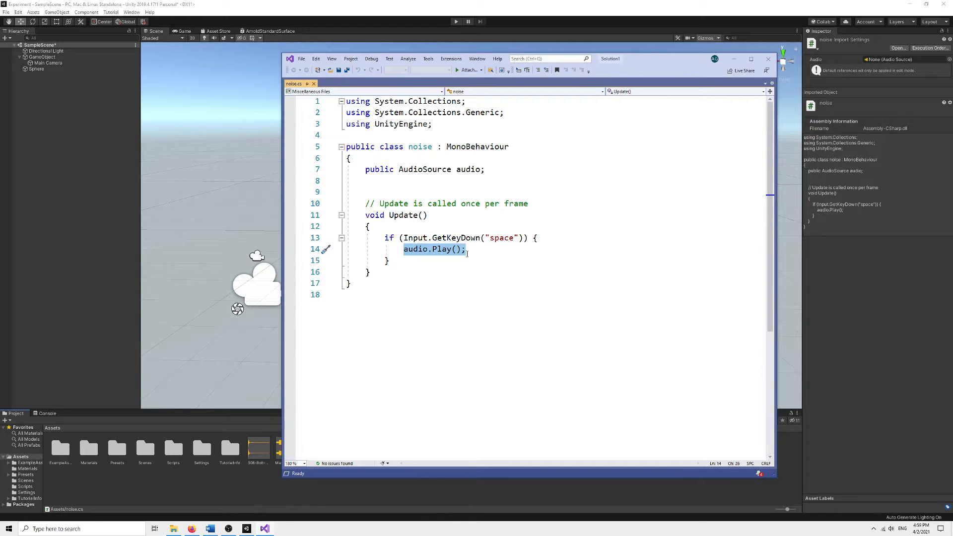
double_click(411, 251)
double_click(437, 251)
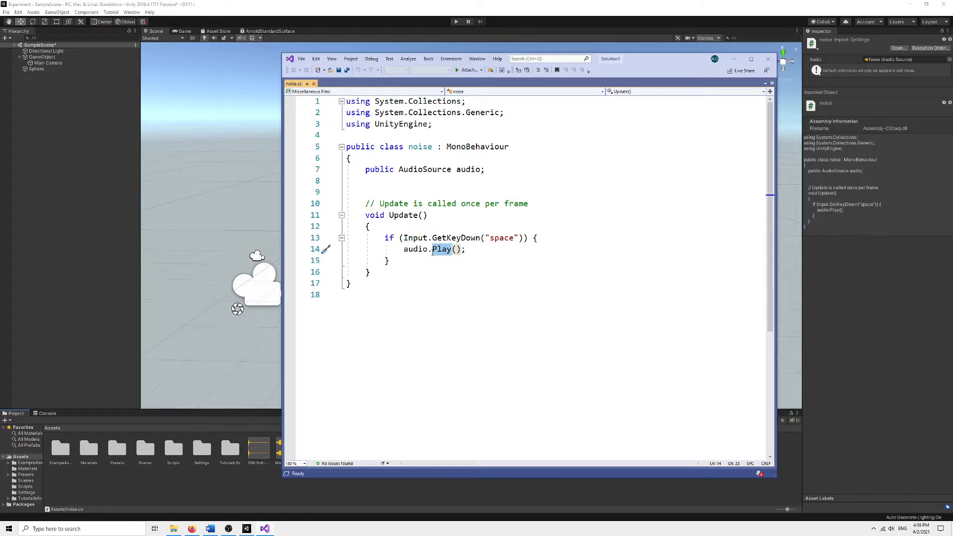
click(460, 252)
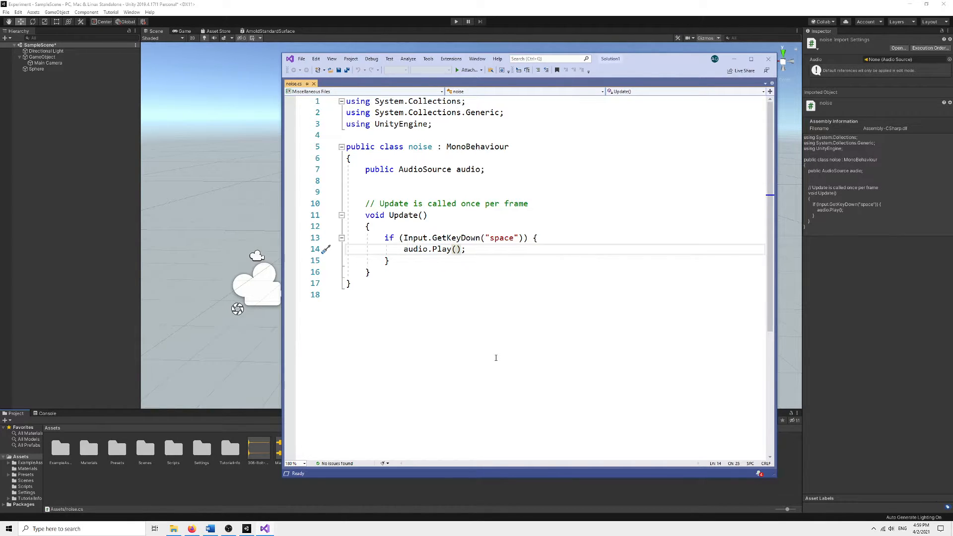
drag(466, 250, 404, 250)
drag(488, 170, 399, 170)
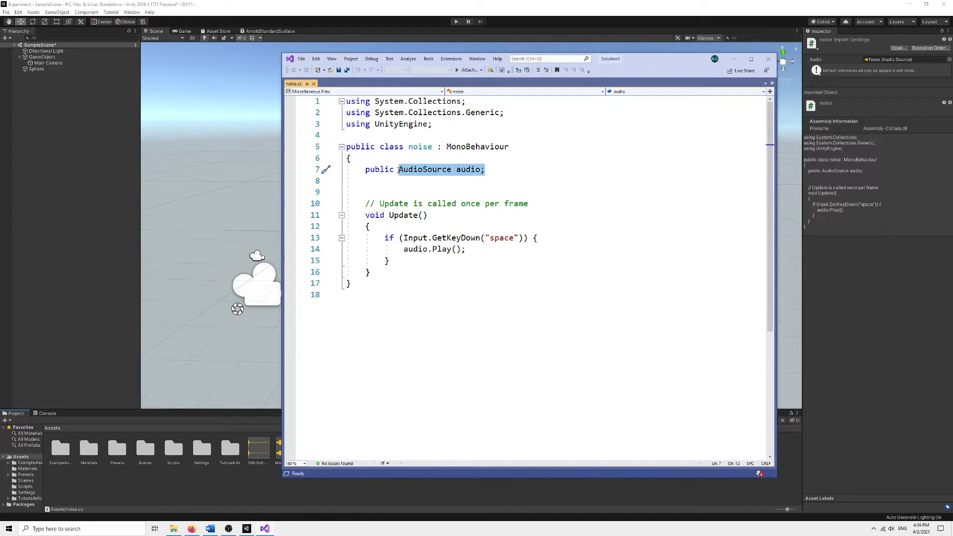
double_click(424, 170)
Attach the noise script to the Sphere and assign the Sphere's Audio Source to the script's Audio field.
click(740, 57)
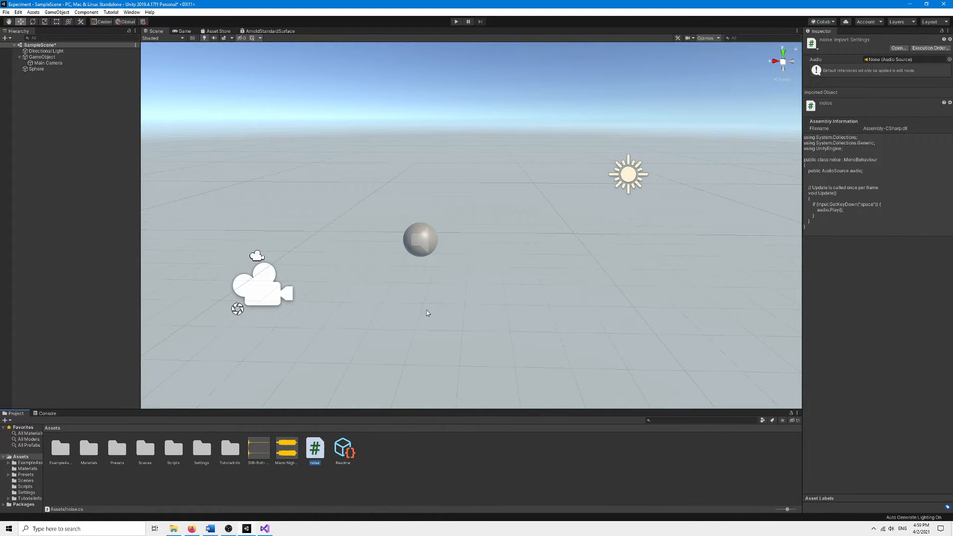
click(422, 245)
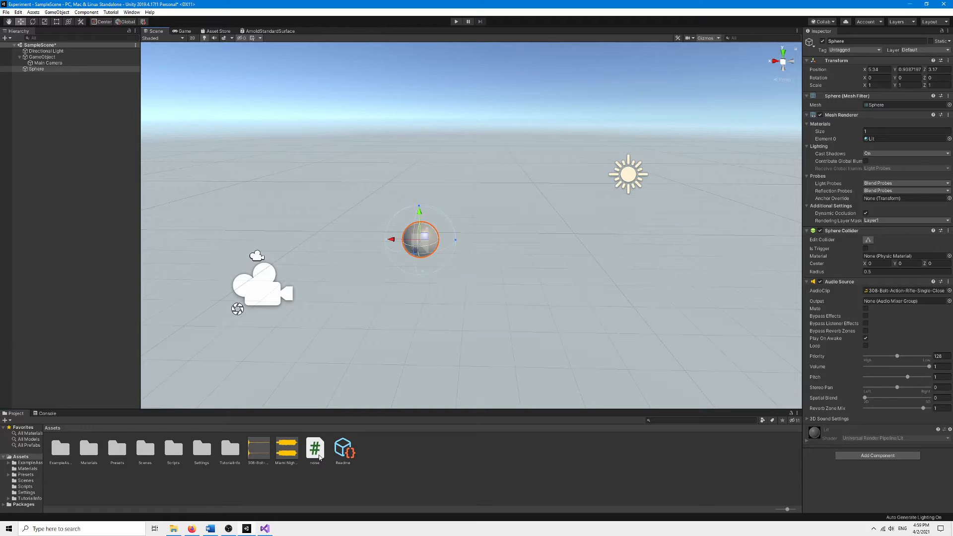
drag(320, 458, 862, 474)
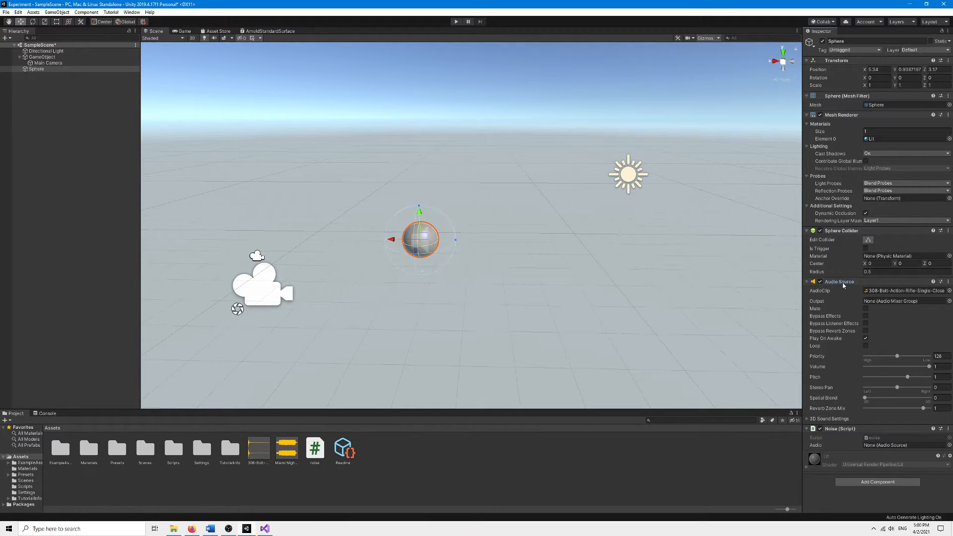
drag(844, 284, 873, 446)
click(724, 257)
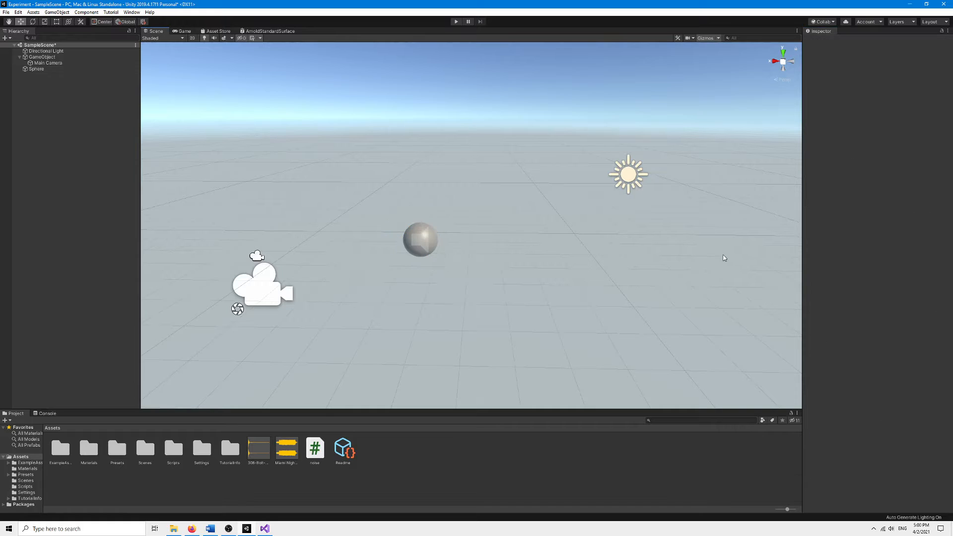
Playtest the scene.
click(456, 21)
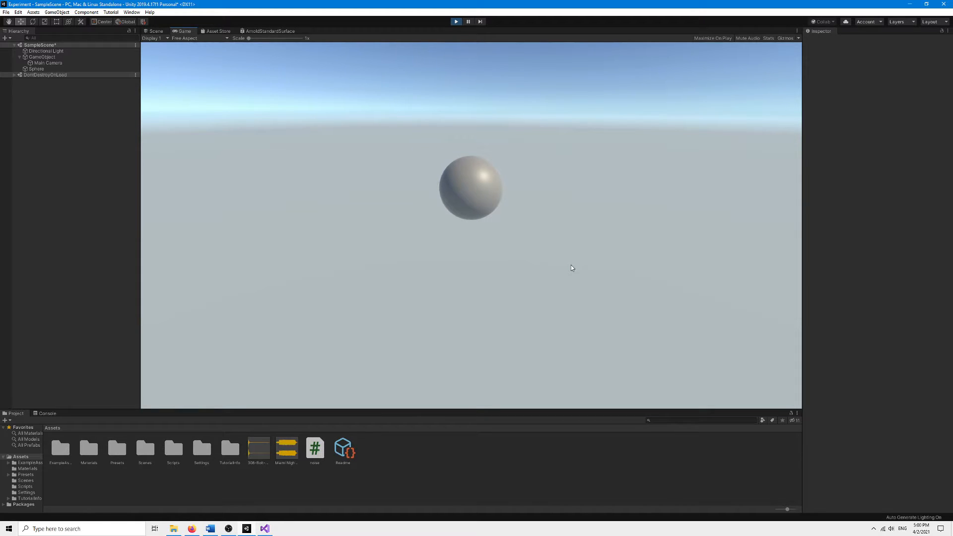
click(456, 22)
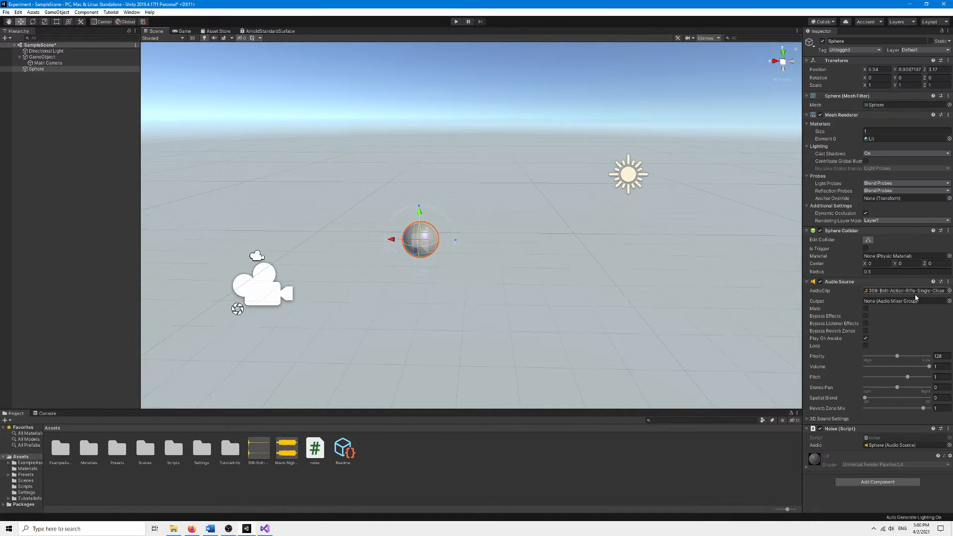
Disable Play On Awake on the Sphere's Audio Source and playtest the scene again.
click(865, 338)
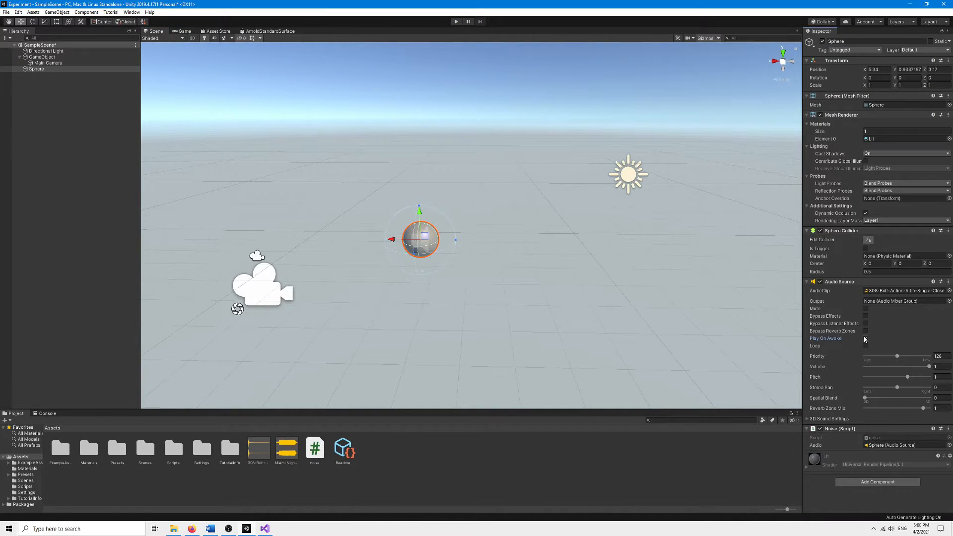
click(511, 303)
click(456, 23)
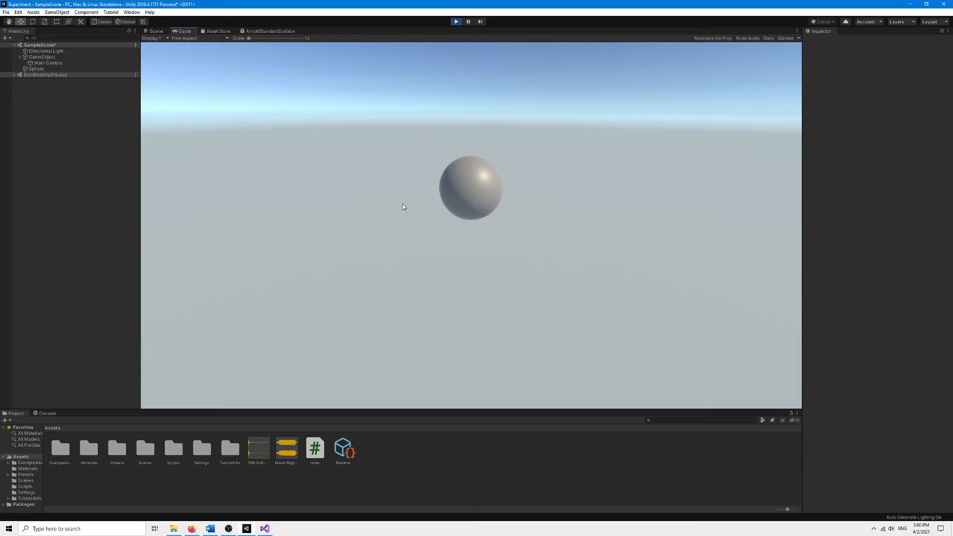
key(ctrl+p)
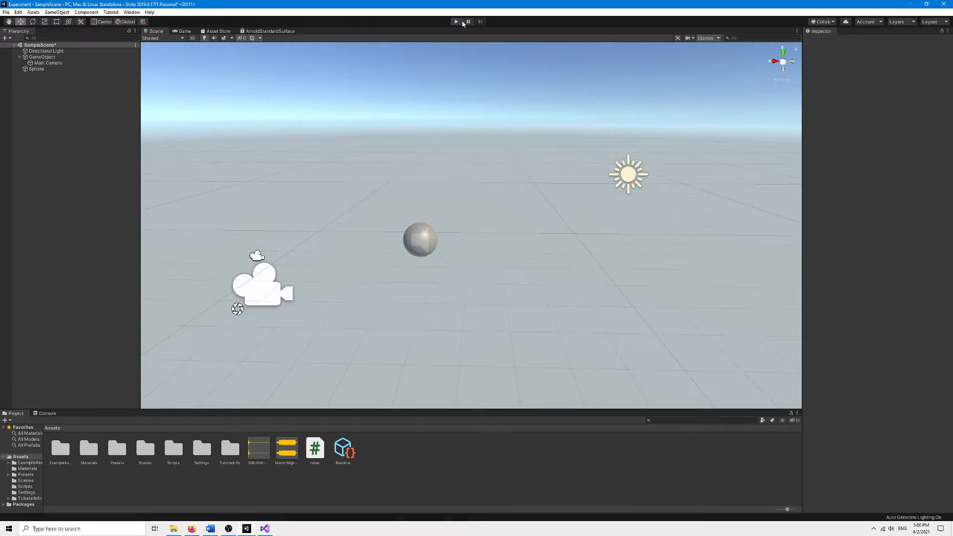
Set the Sphere's Audio Source Spatial Blend to 1 (fully 3D).
click(429, 235)
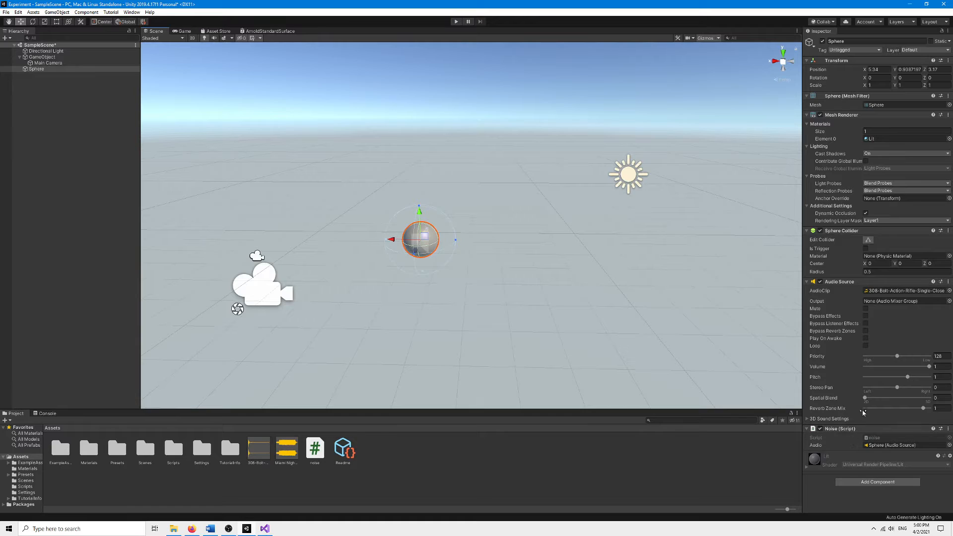
drag(865, 398, 914, 398)
Move the Sphere to about X 9.46, Z 2.81 near the camera and playtest the scene.
drag(423, 246, 295, 236)
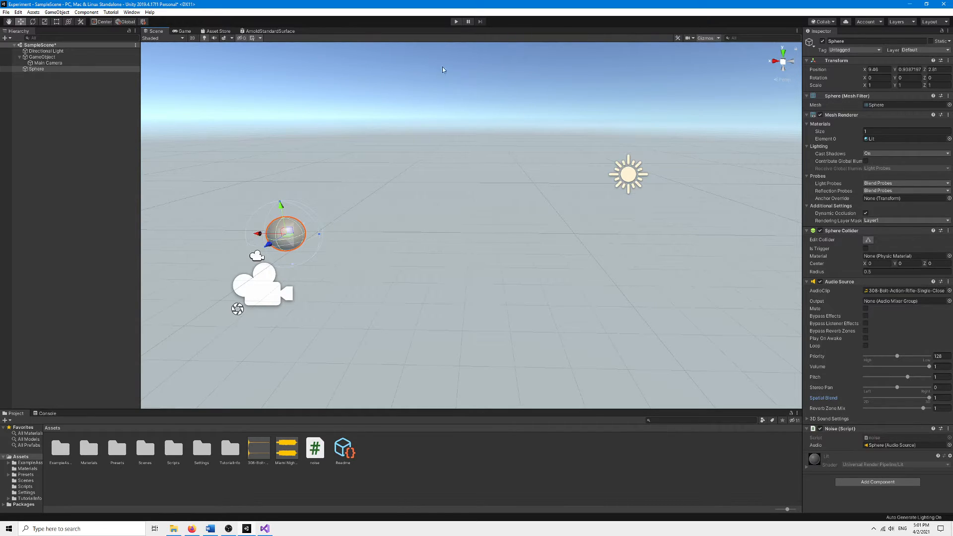
click(456, 23)
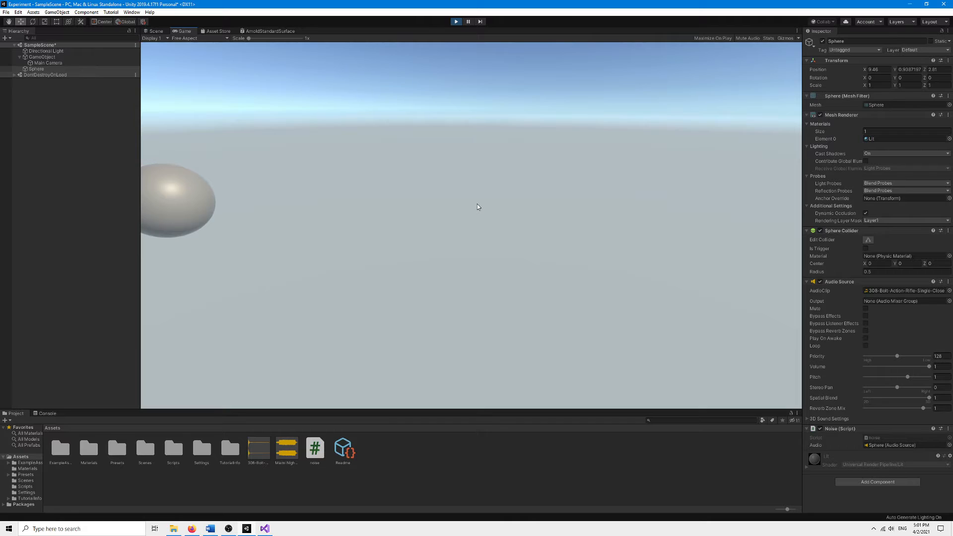
click(457, 22)
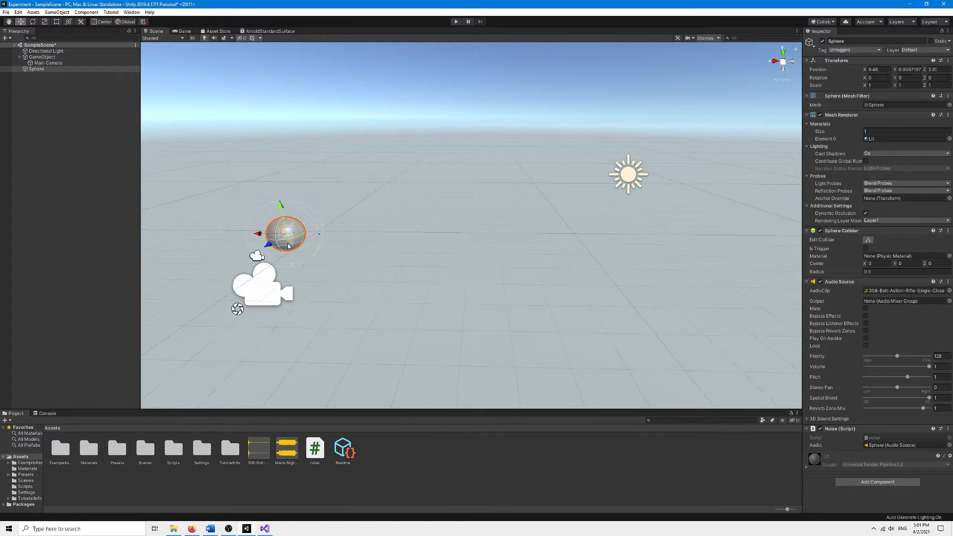
Move the Sphere to about X 4.77, Z 6.92 and playtest the scene again.
drag(288, 246, 418, 331)
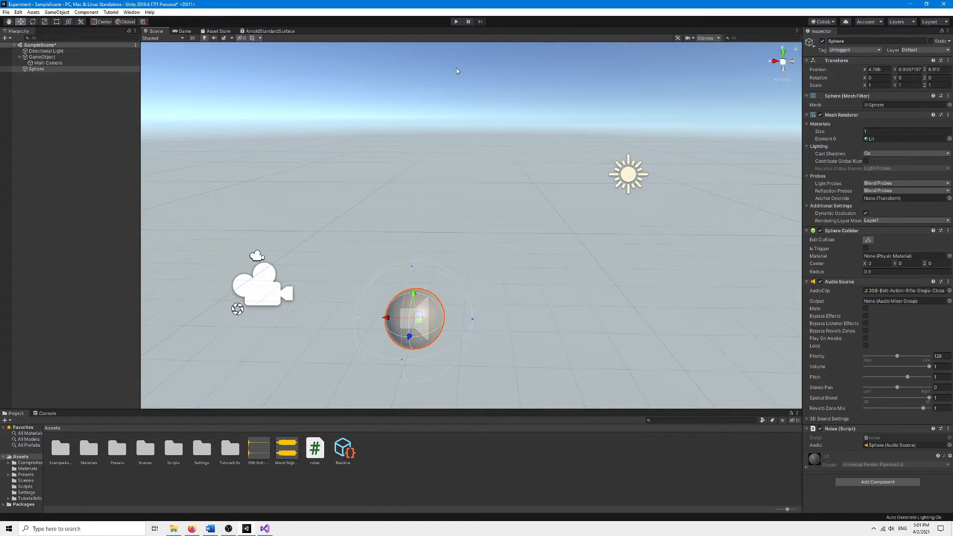
click(456, 22)
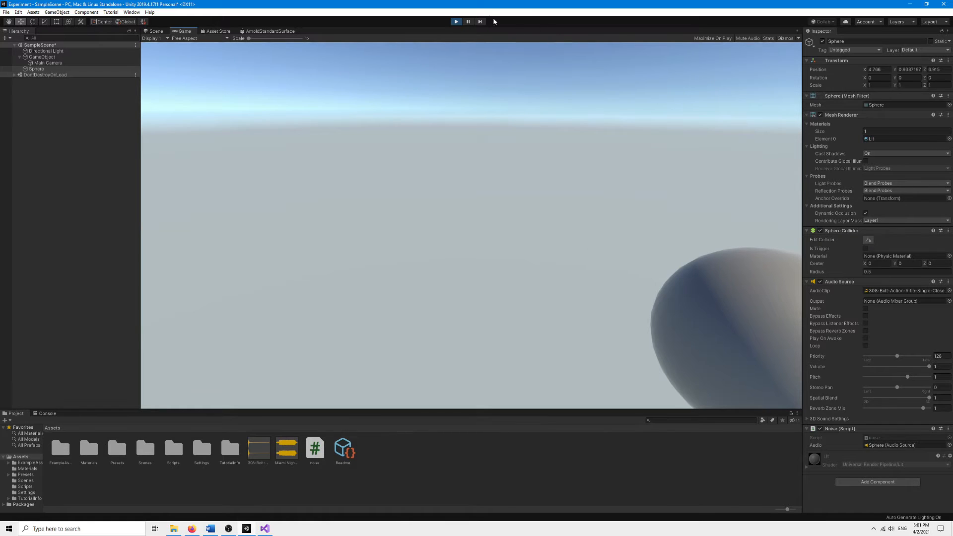
click(457, 23)
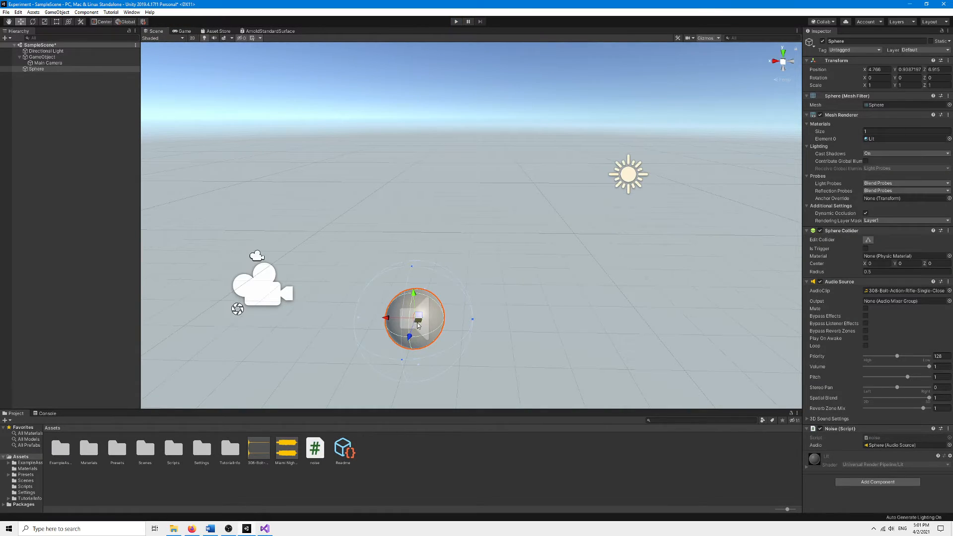
Move the Sphere back to about X 5.04, Z 3.67 and deselect it.
drag(419, 321, 430, 254)
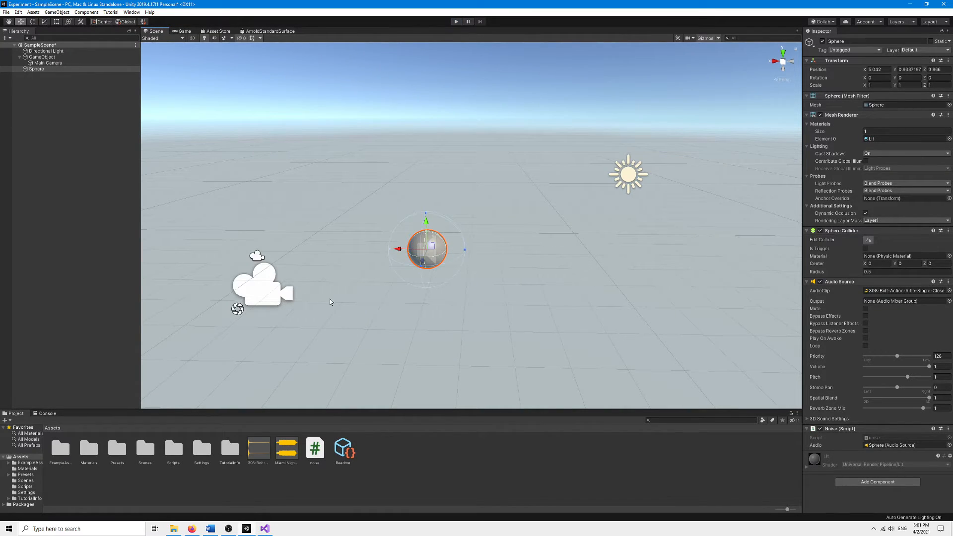
click(68, 126)
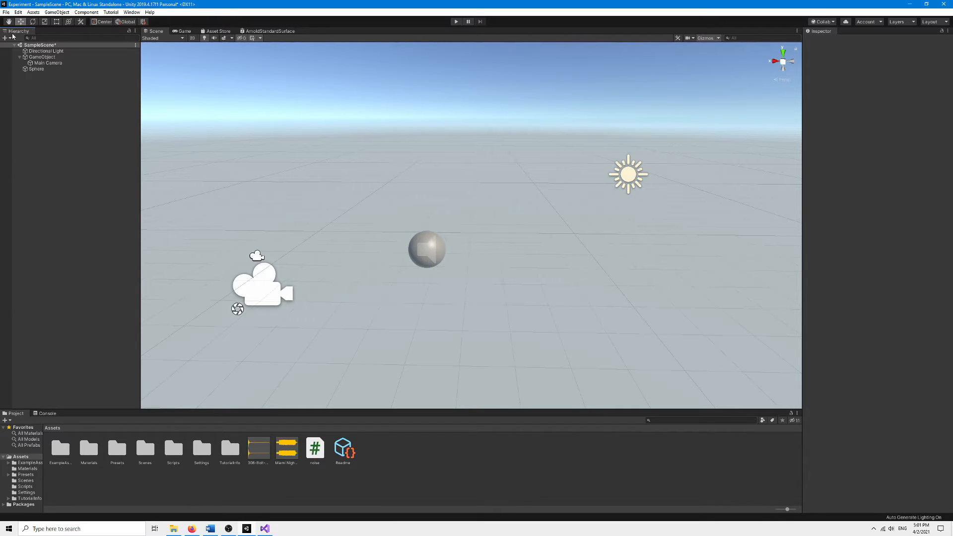
Add an Audio Source component to the GameObject.
click(47, 57)
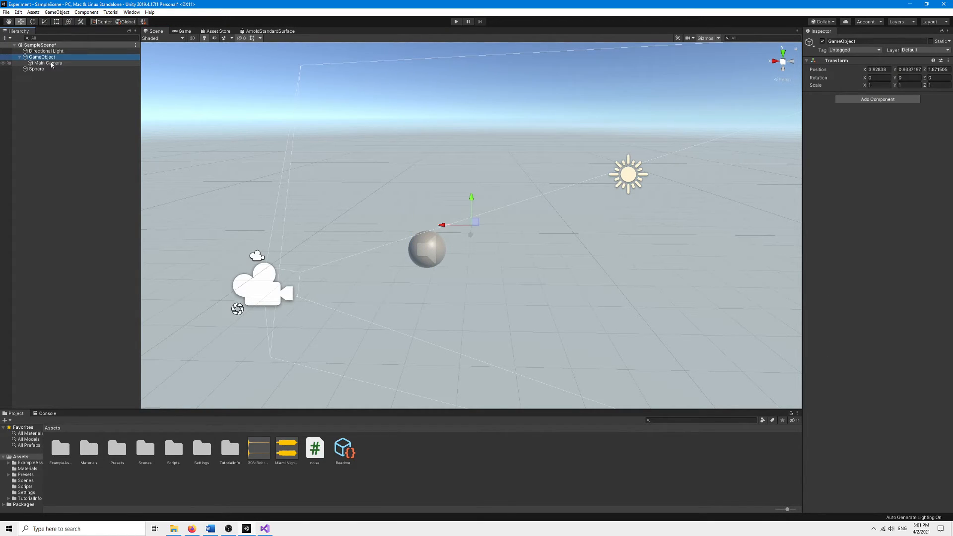
click(50, 63)
click(45, 57)
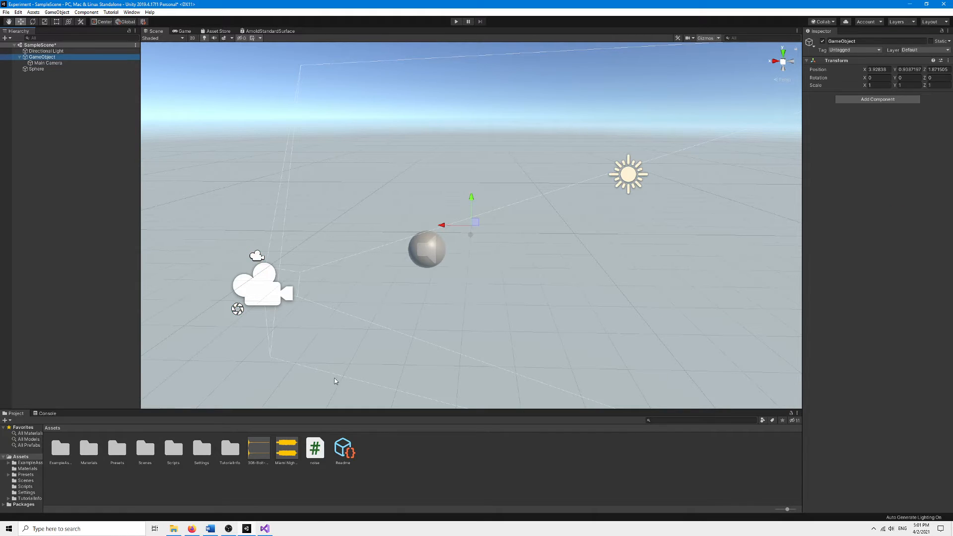
click(915, 148)
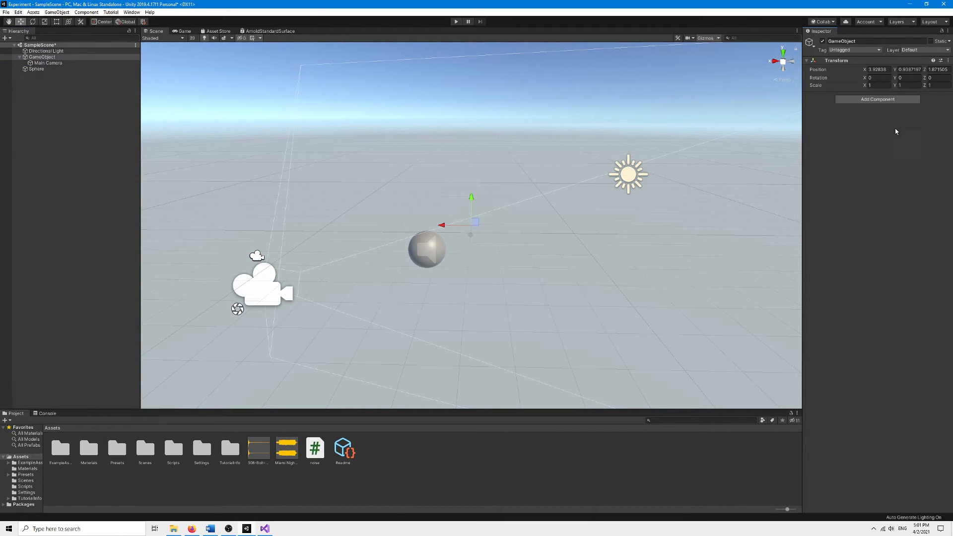
click(877, 99)
click(873, 164)
click(879, 184)
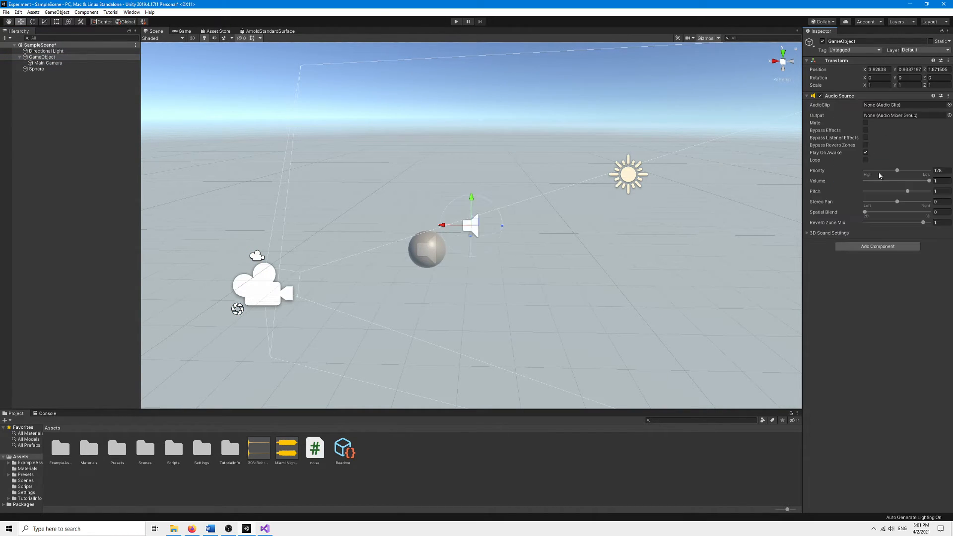
Assign the Miami Nights 1984 - Accelerated track as the GameObject's AudioClip.
click(287, 449)
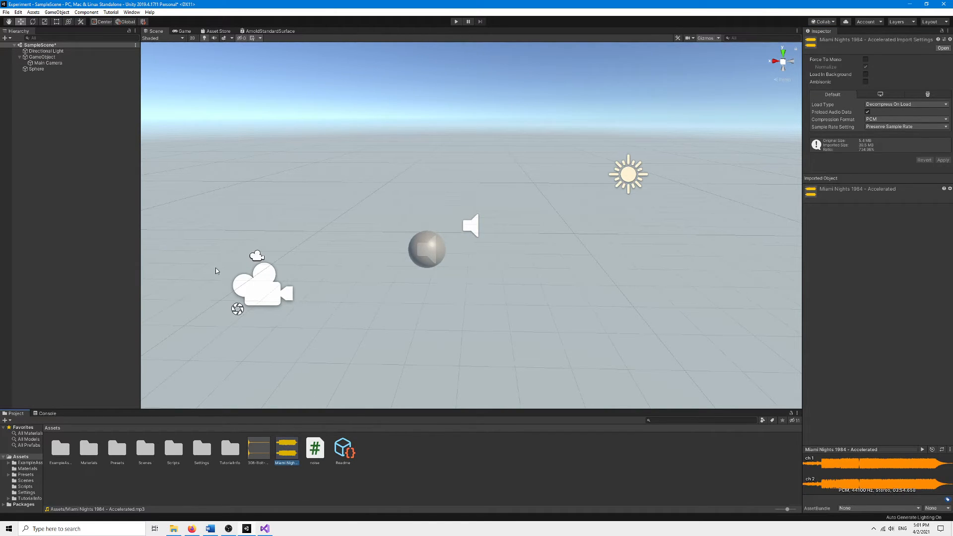
click(45, 56)
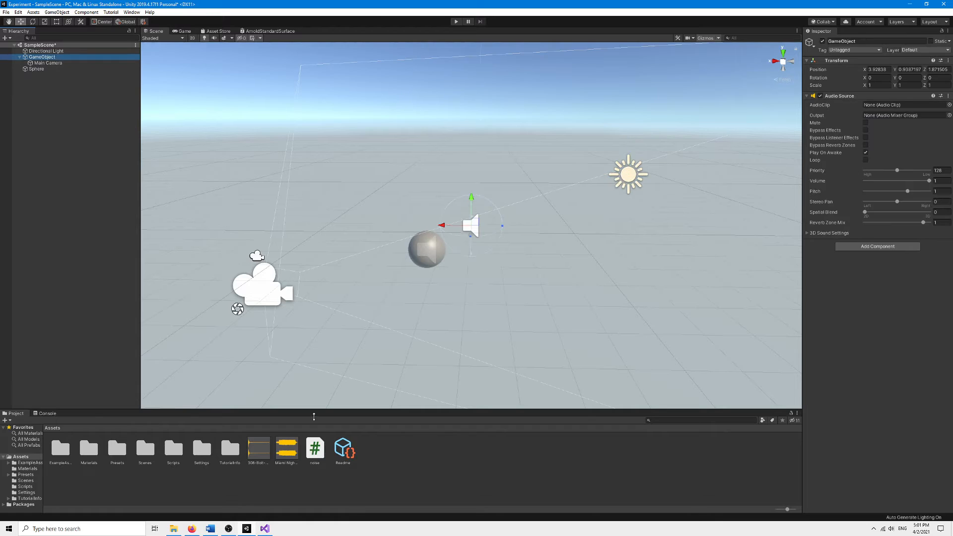
drag(285, 442, 904, 107)
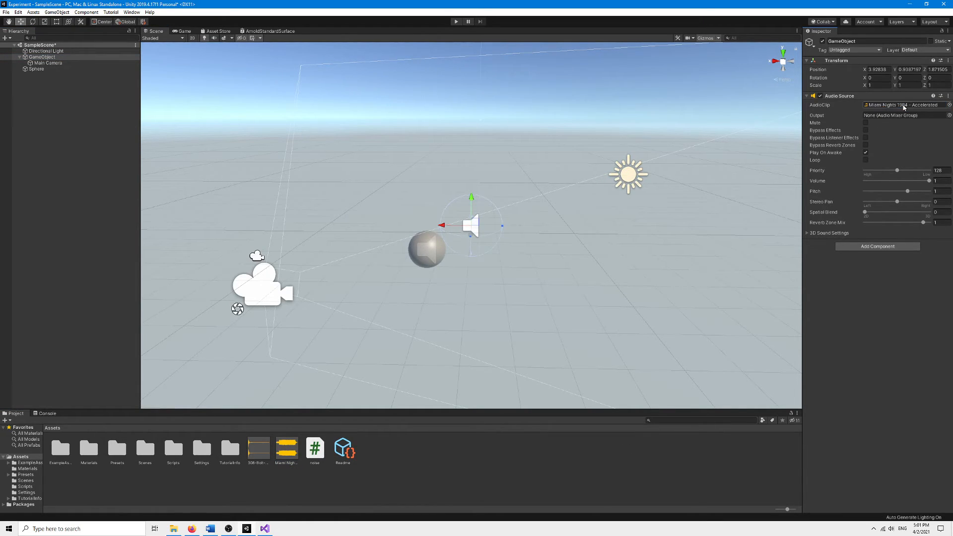
Enable Loop and lower the Priority on the GameObject's Audio Source.
click(865, 161)
drag(897, 170, 886, 170)
click(889, 285)
Playtest the scene while lowering the GameObject's Audio Source volume during play.
mouse_move(836, 204)
mouse_move(829, 225)
click(456, 22)
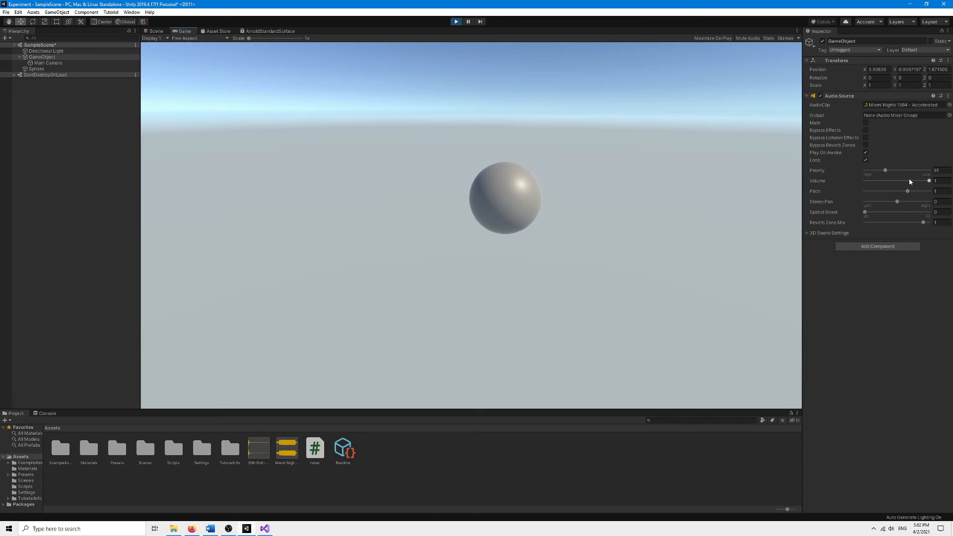
drag(909, 181, 880, 183)
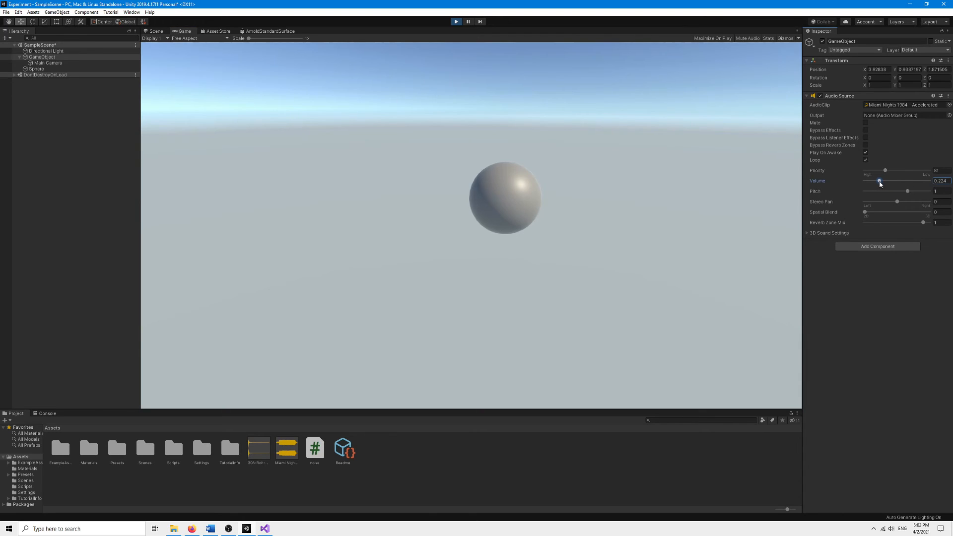
click(873, 349)
click(457, 21)
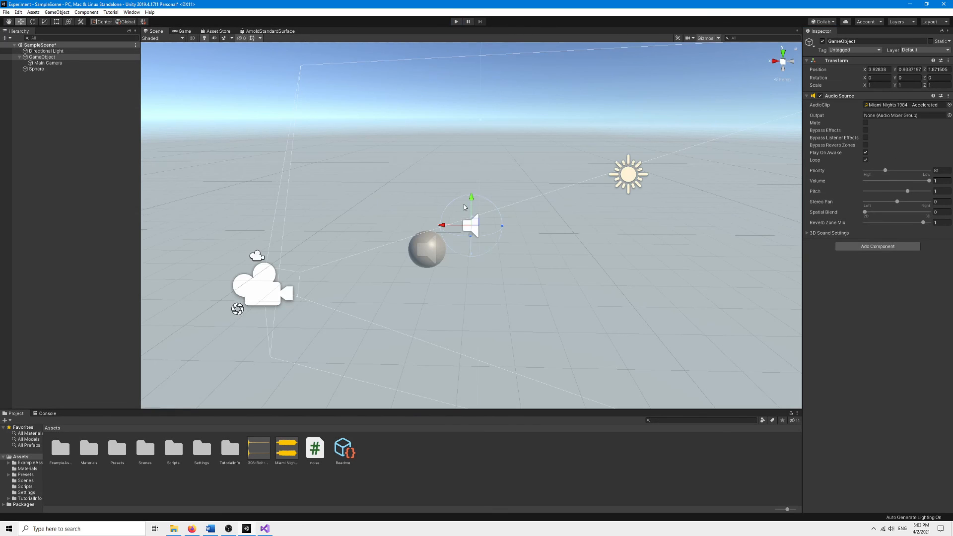
Close the editor without saving the scene changes.
click(154, 169)
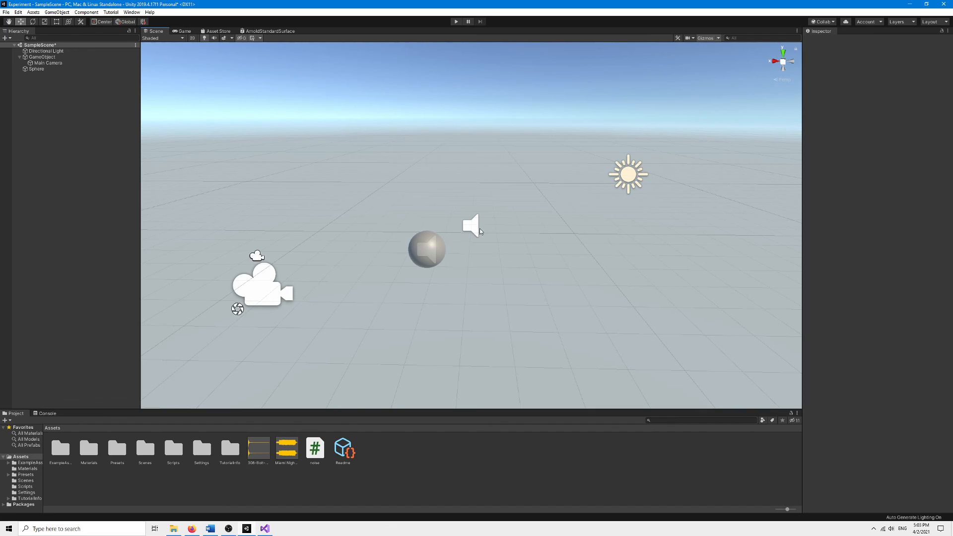
click(6, 12)
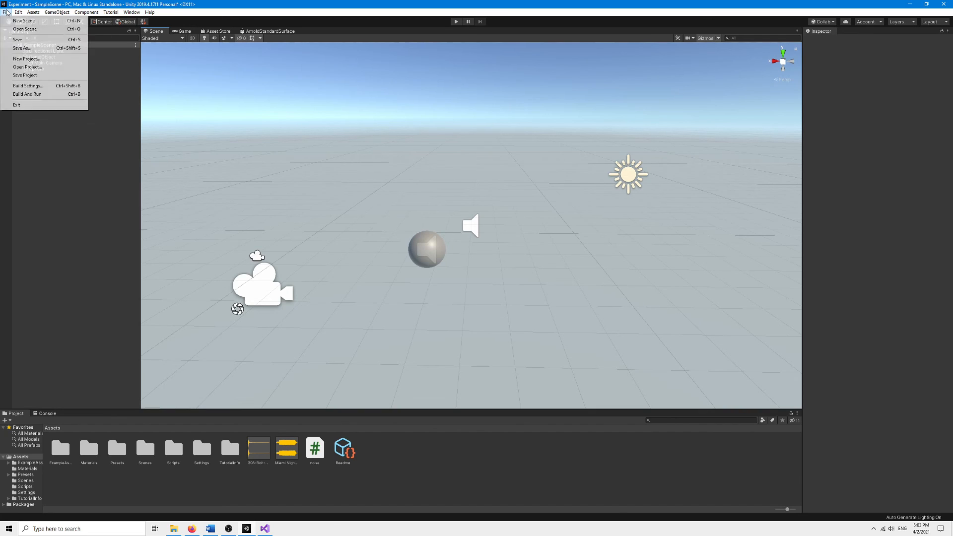
click(435, 98)
click(944, 4)
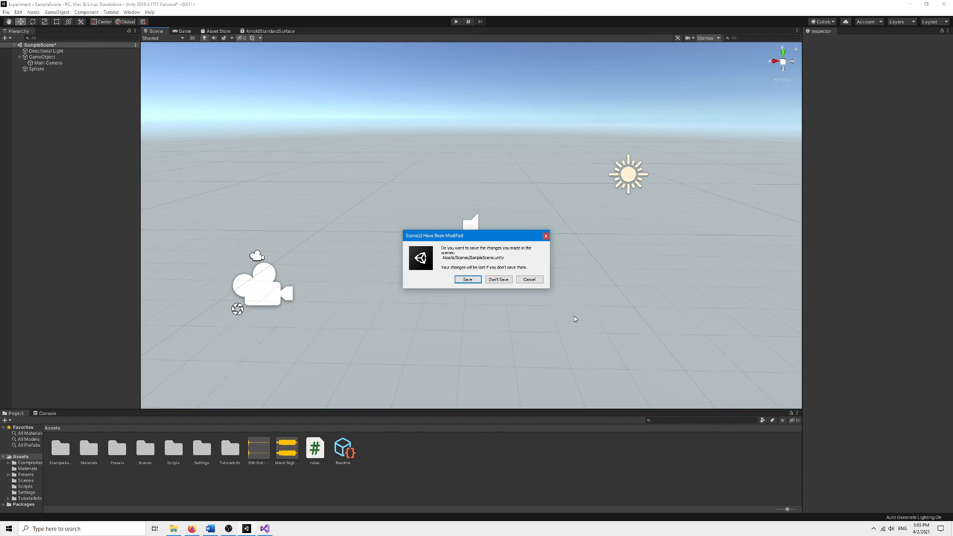
click(496, 280)
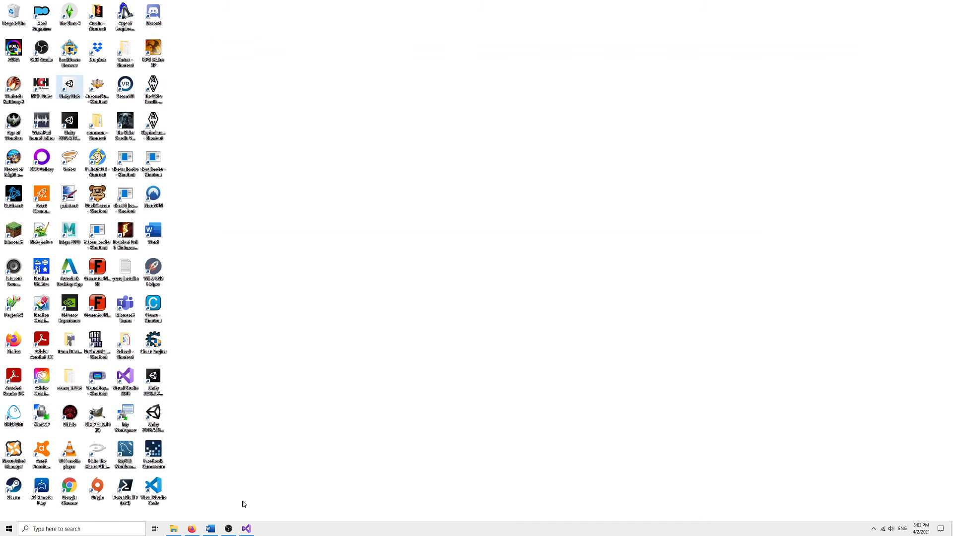
click(228, 529)
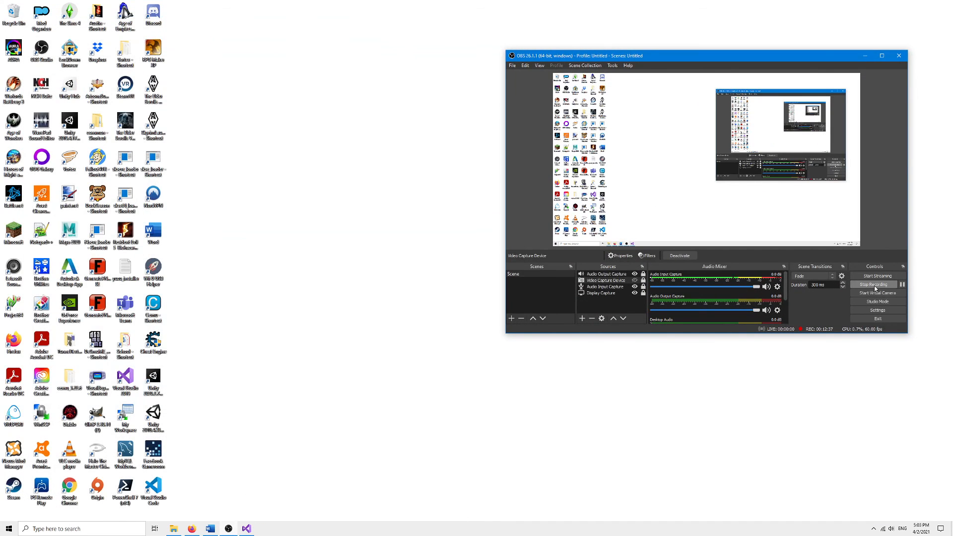